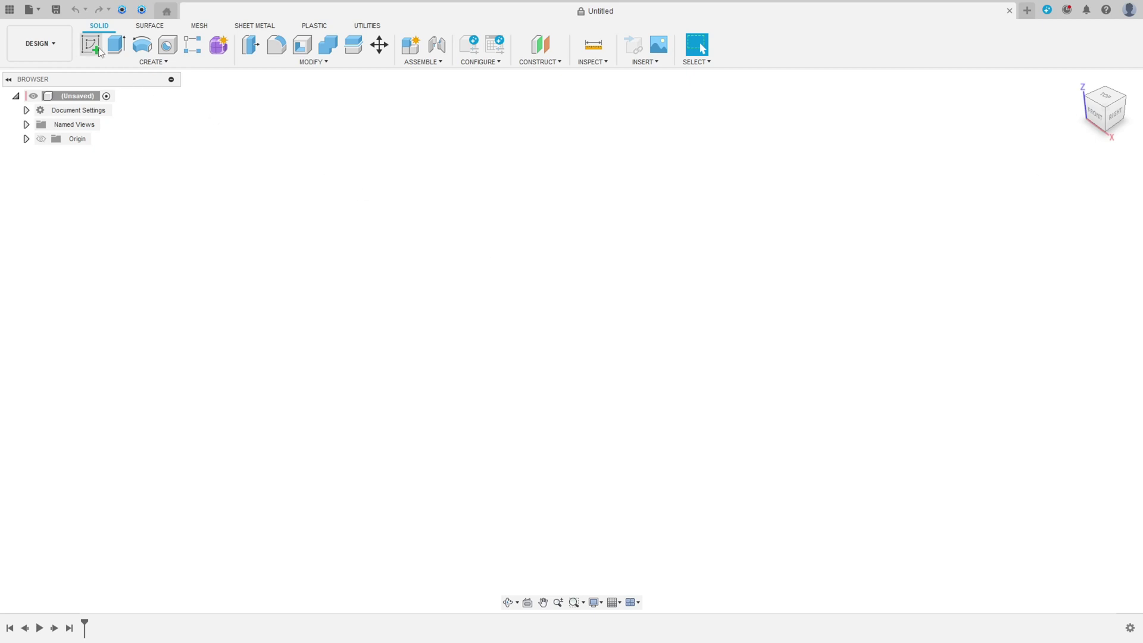
# Start a sketch and draw perpendicular 92 mm vertical and horizontal lines from the origin
pyautogui.click(638, 342)
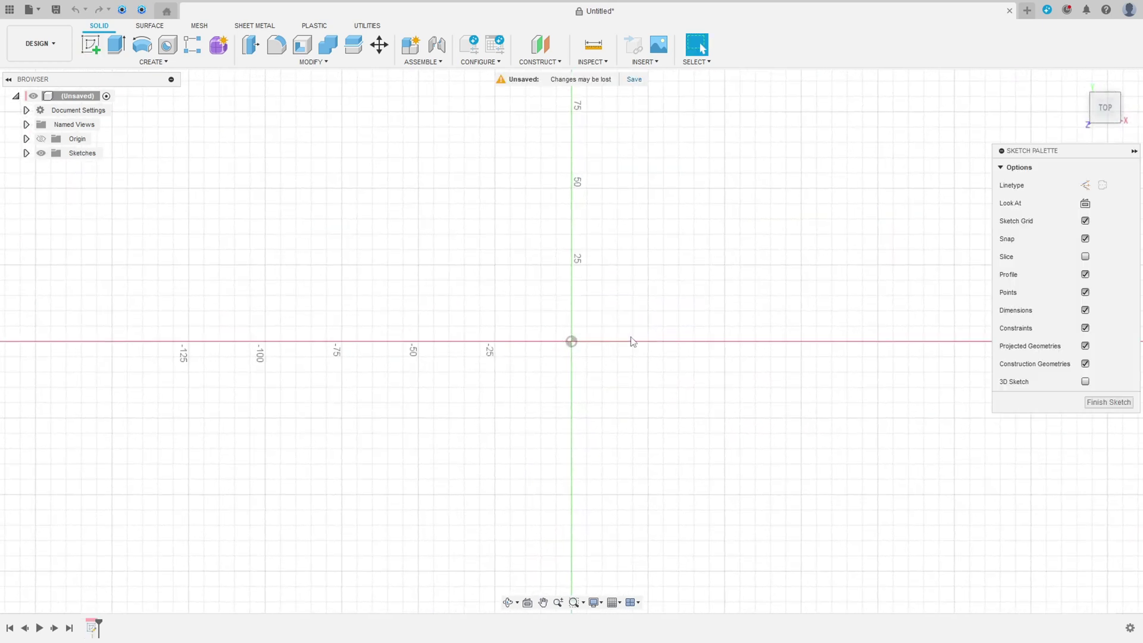
pyautogui.press('l')
pyautogui.click(571, 342)
pyautogui.write('92')
pyautogui.press('Return')
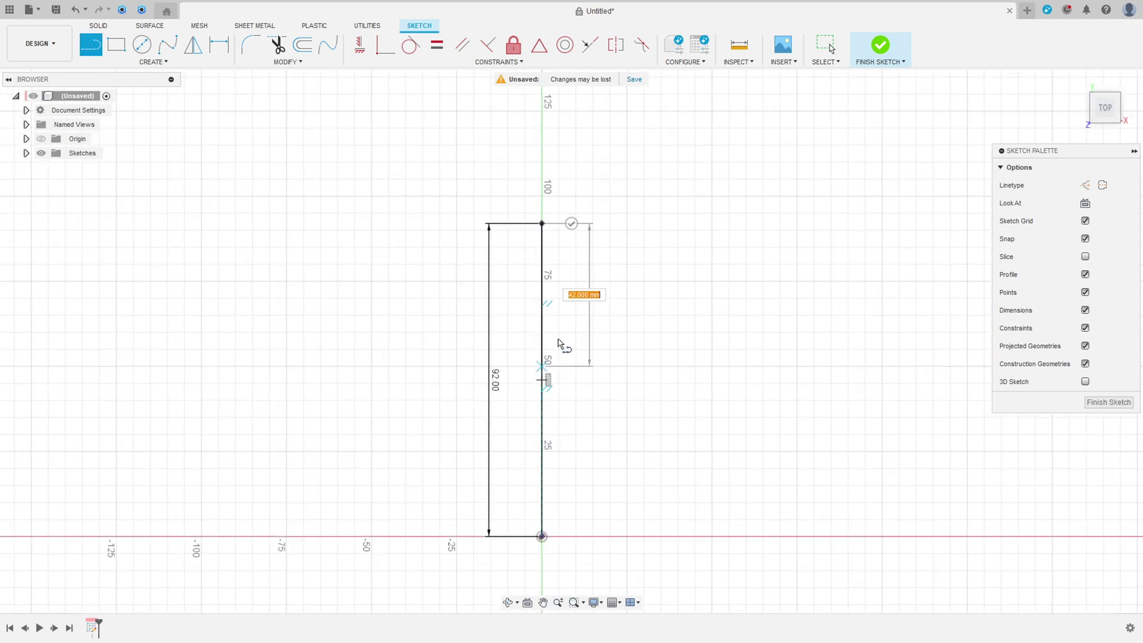
pyautogui.write('92')
pyautogui.press('Return')
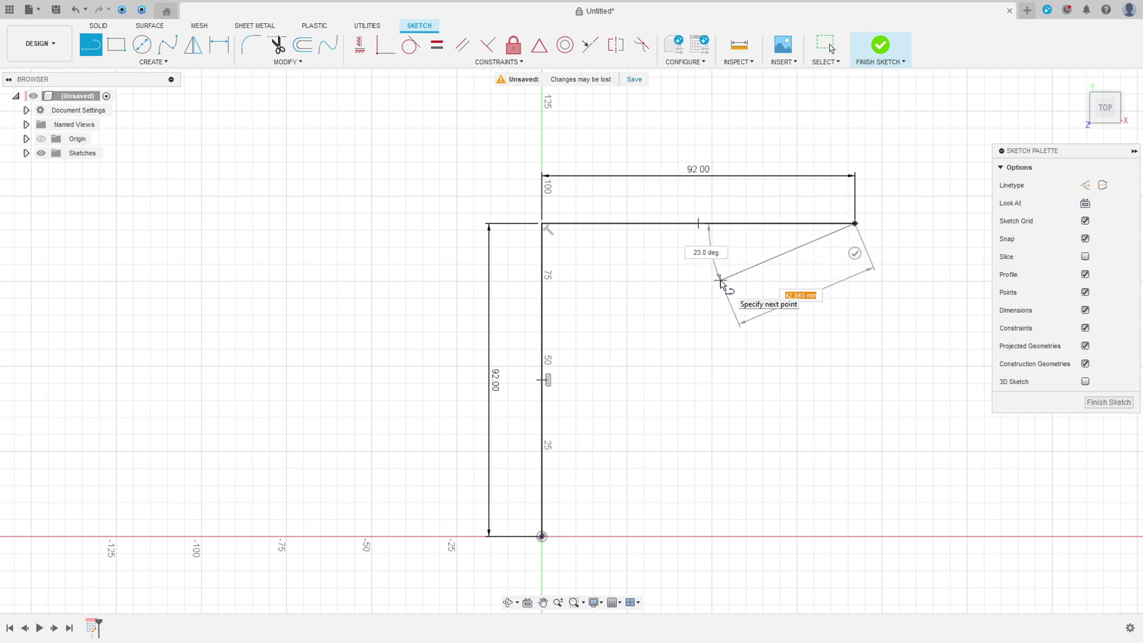
pyautogui.press('Escape')
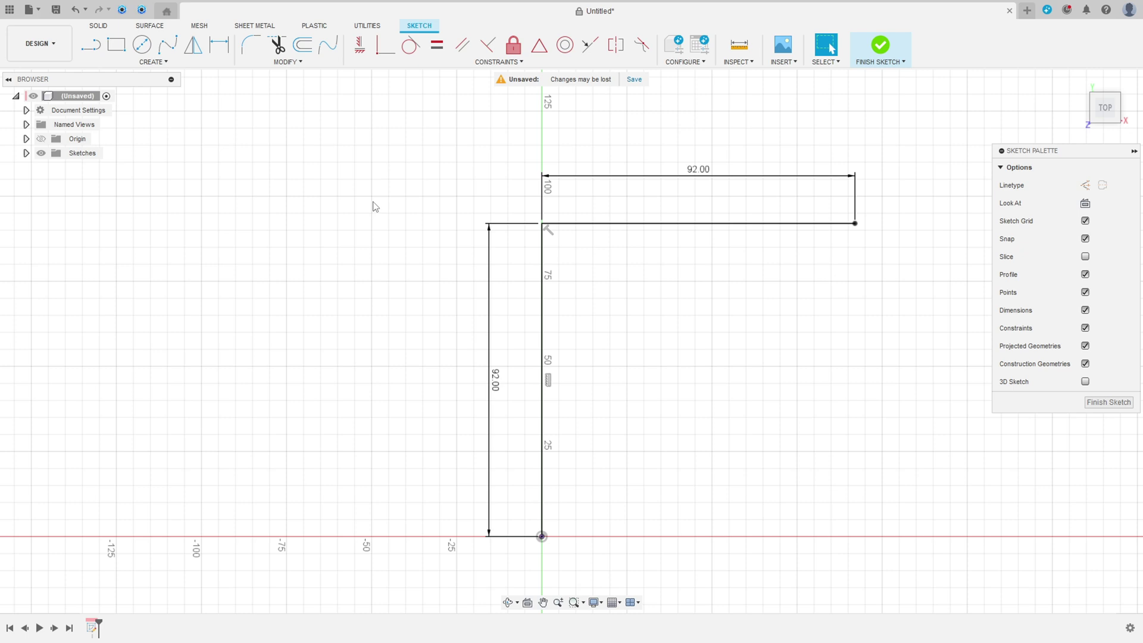
# Round the corner between the two lines with a 45 mm fillet and finish the sketch
pyautogui.click(255, 52)
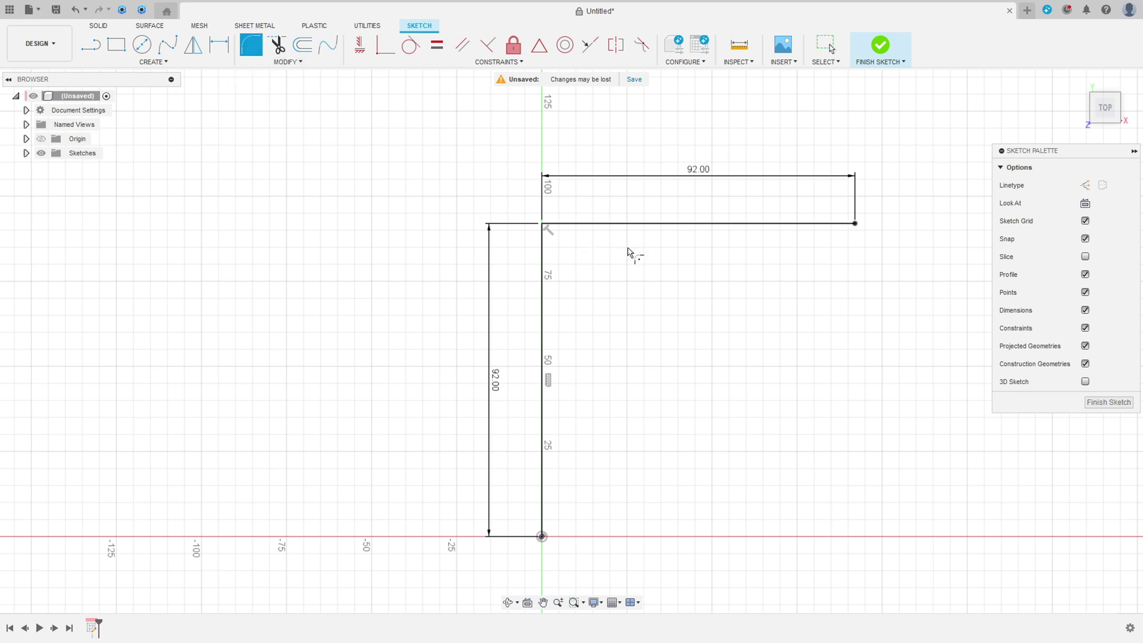
pyautogui.click(562, 228)
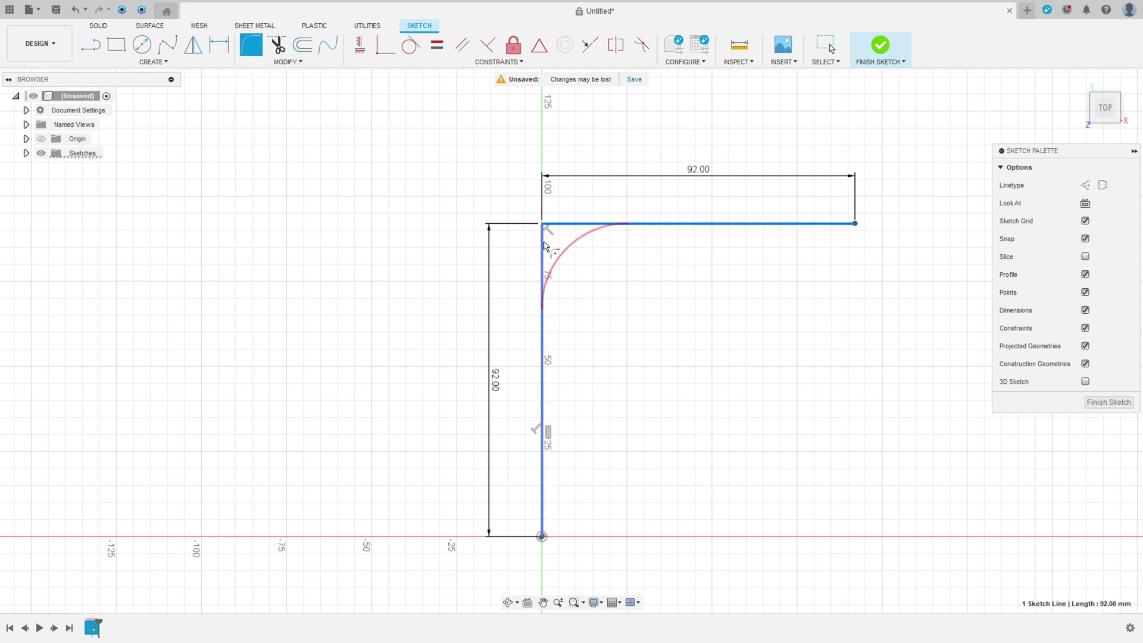
pyautogui.click(544, 246)
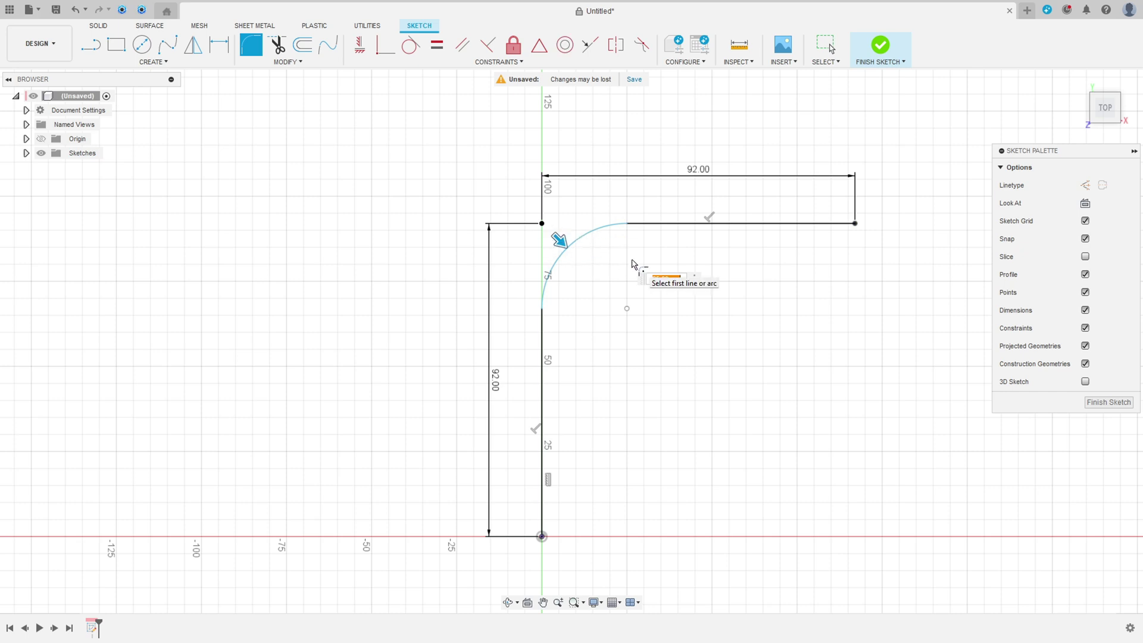
pyautogui.write('45')
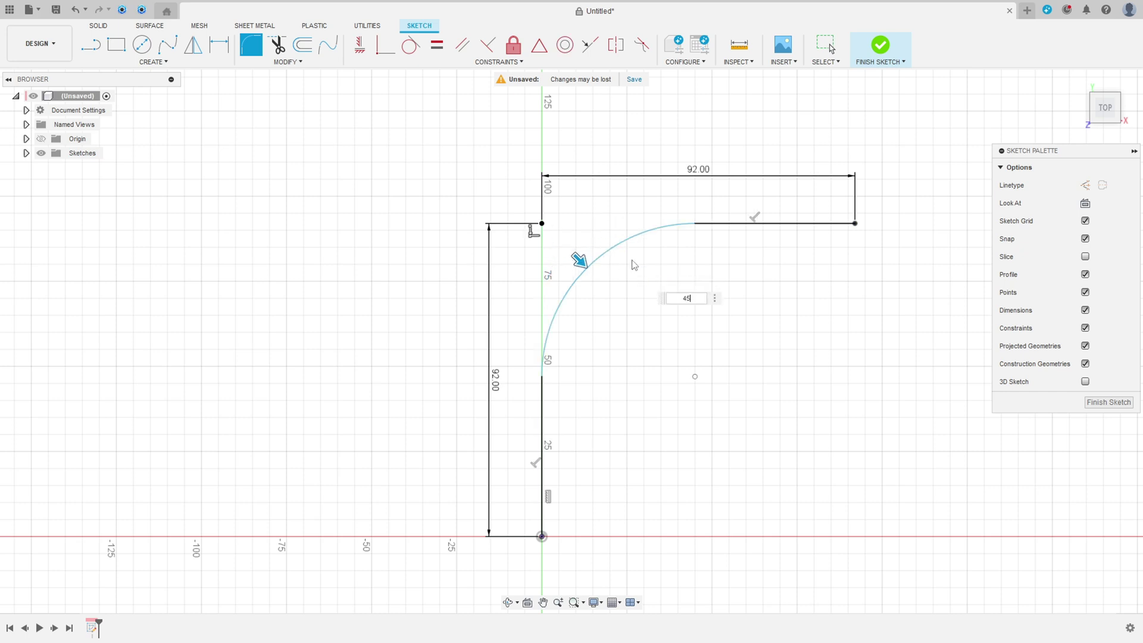
pyautogui.press('Return')
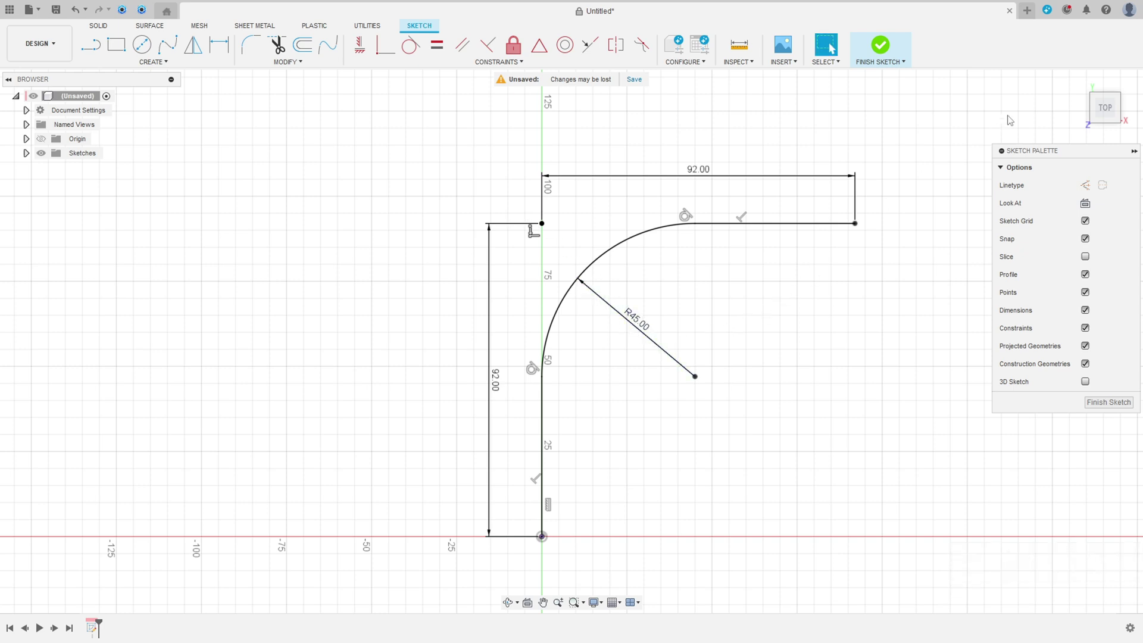
pyautogui.click(880, 47)
pyautogui.click(1078, 82)
# Sweep a 40 mm diameter pipe along the curved path as a new body
pyautogui.click(154, 62)
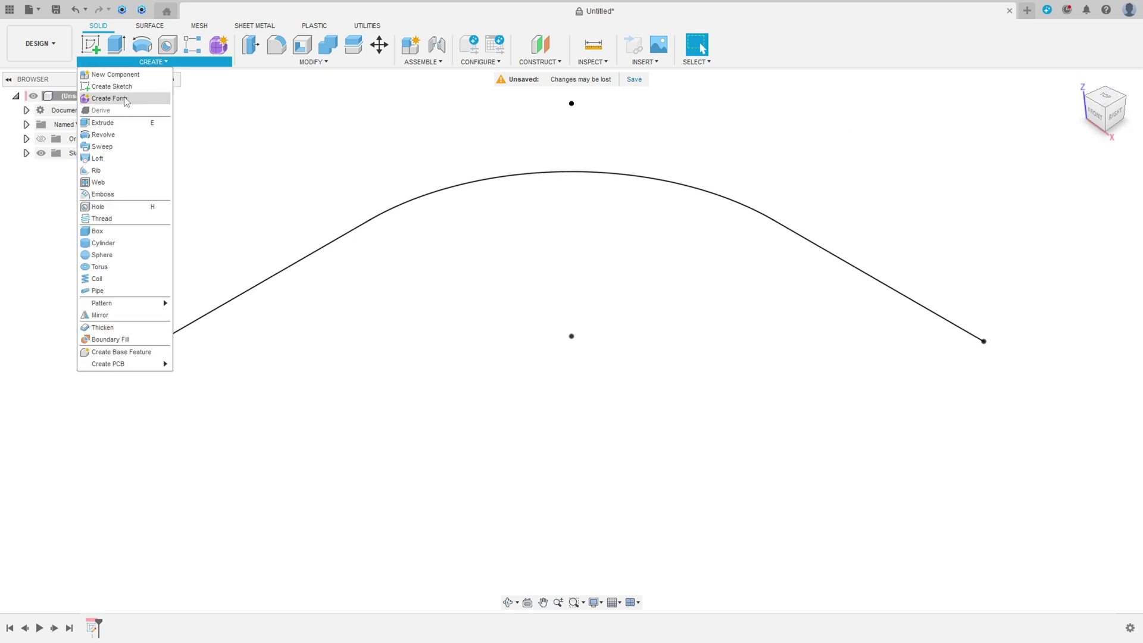
pyautogui.click(97, 290)
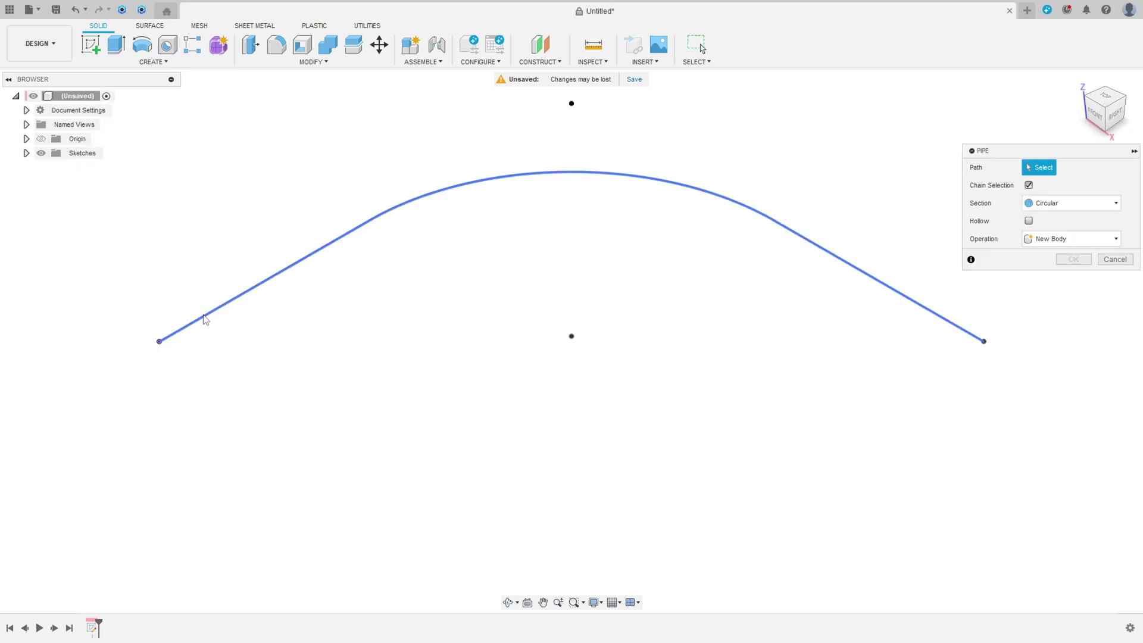
pyautogui.click(204, 320)
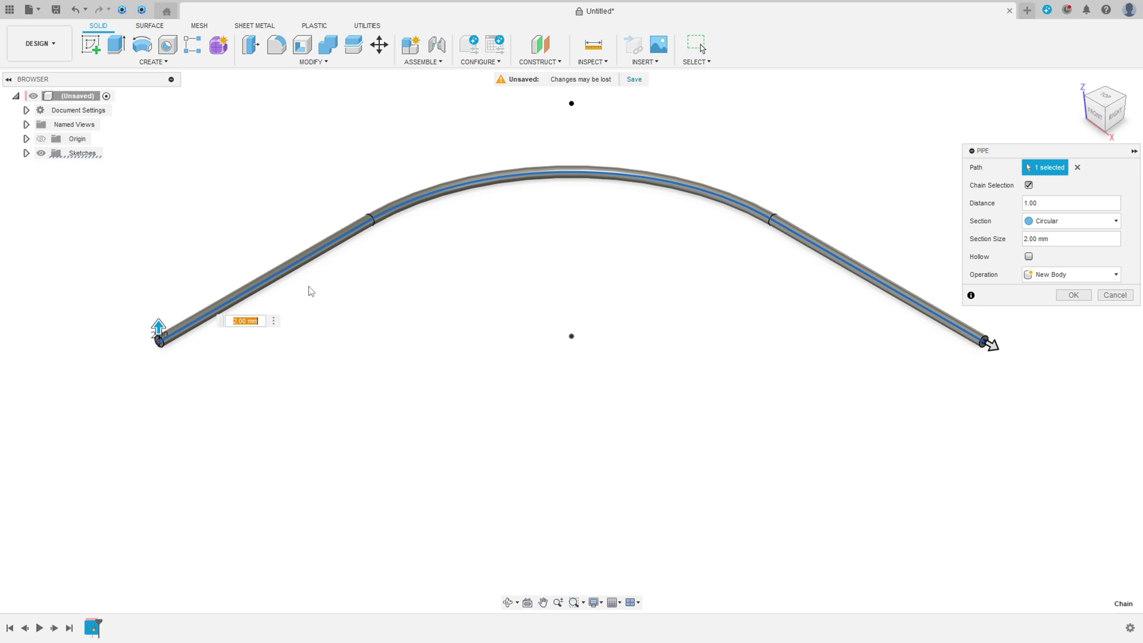
pyautogui.click(1004, 244)
pyautogui.write('40')
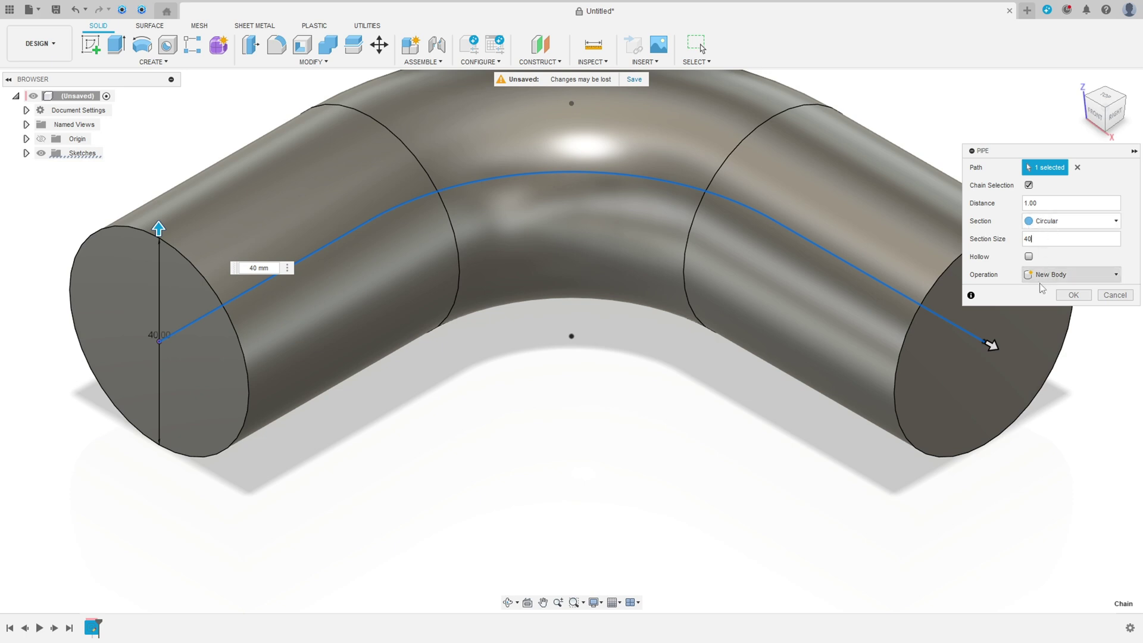
pyautogui.click(1075, 296)
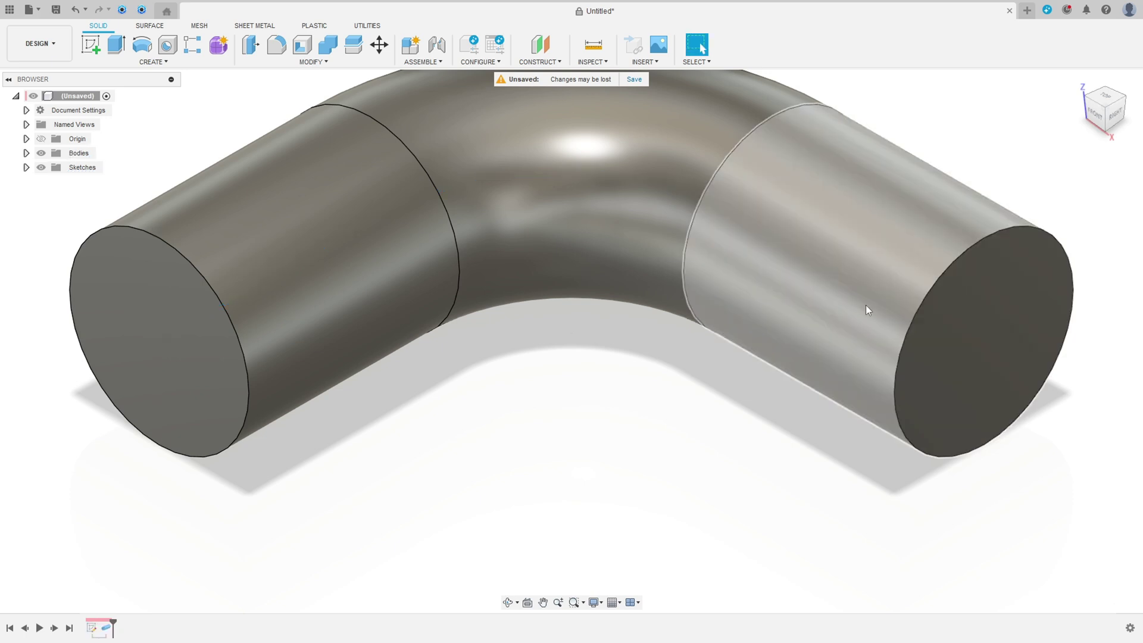
pyautogui.press('F6')
pyautogui.moveTo(640, 178); pyautogui.dragTo(617, 243, button='middle')
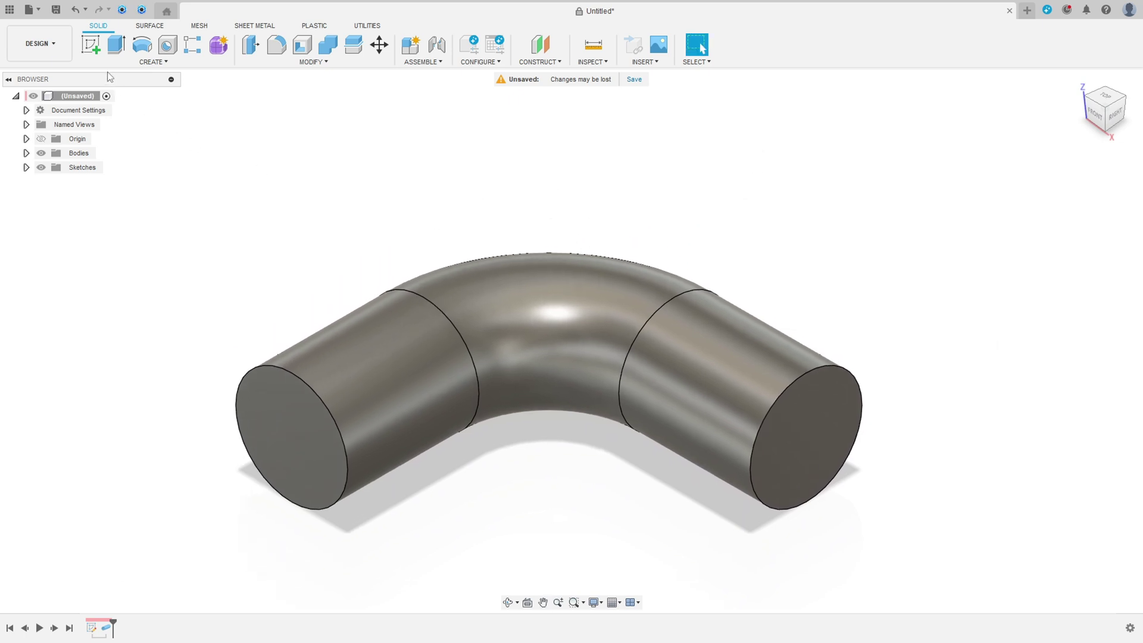
# Create a sketch on the elbow's plane and project the whole tube body into it
pyautogui.click(90, 45)
pyautogui.click(358, 444)
pyautogui.moveTo(620, 291); pyautogui.dragTo(577, 311, button='middle')
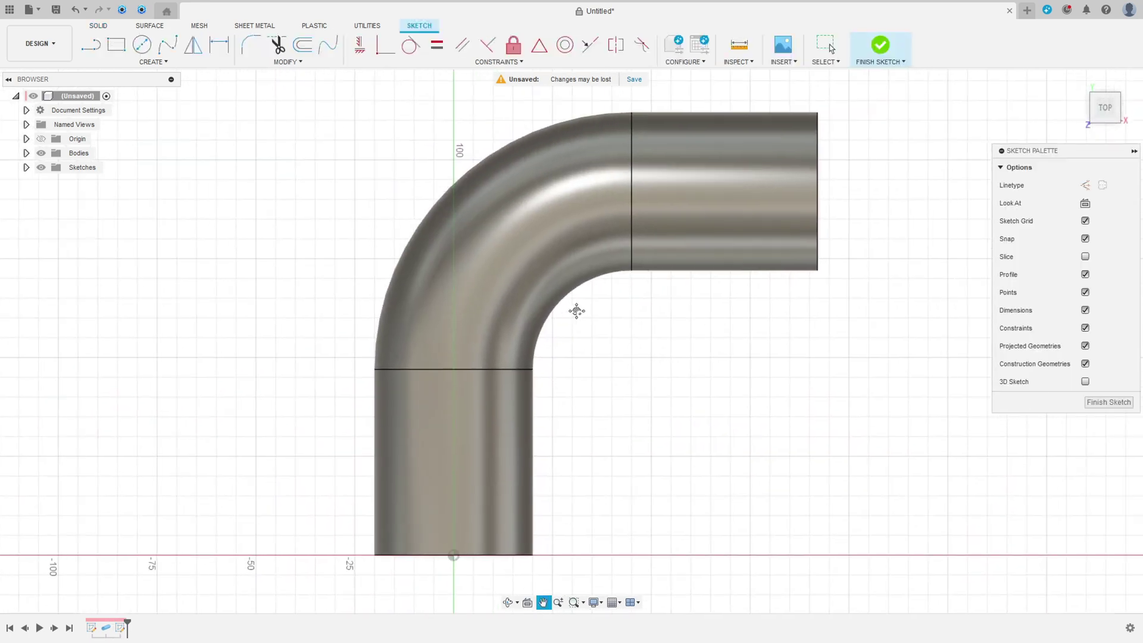
pyautogui.click(153, 61)
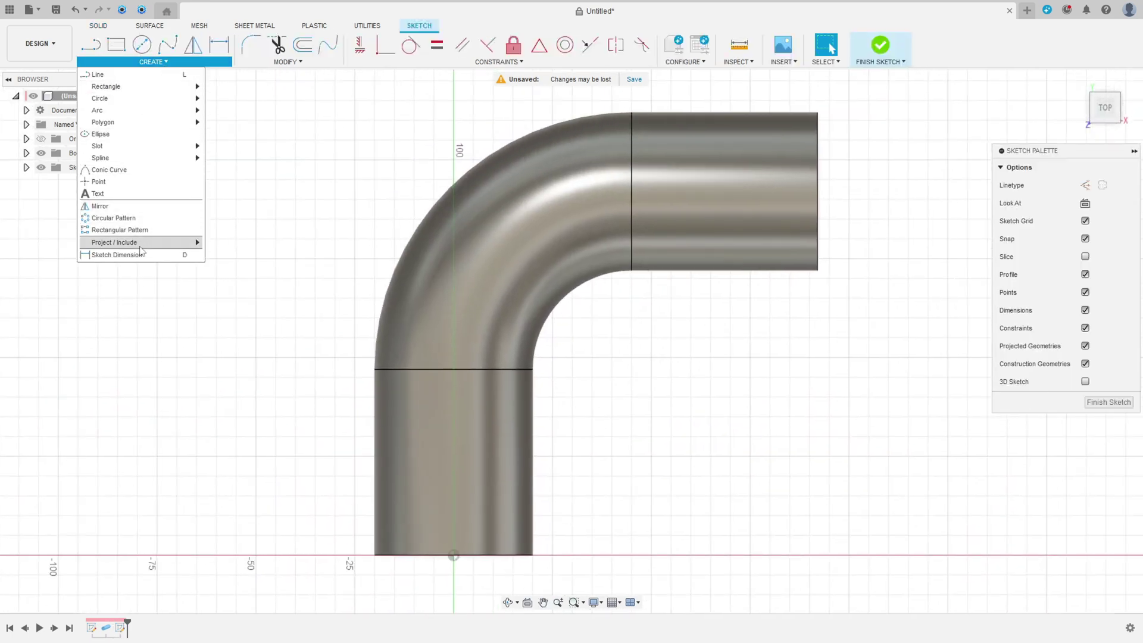
pyautogui.moveTo(143, 242)
pyautogui.click(224, 244)
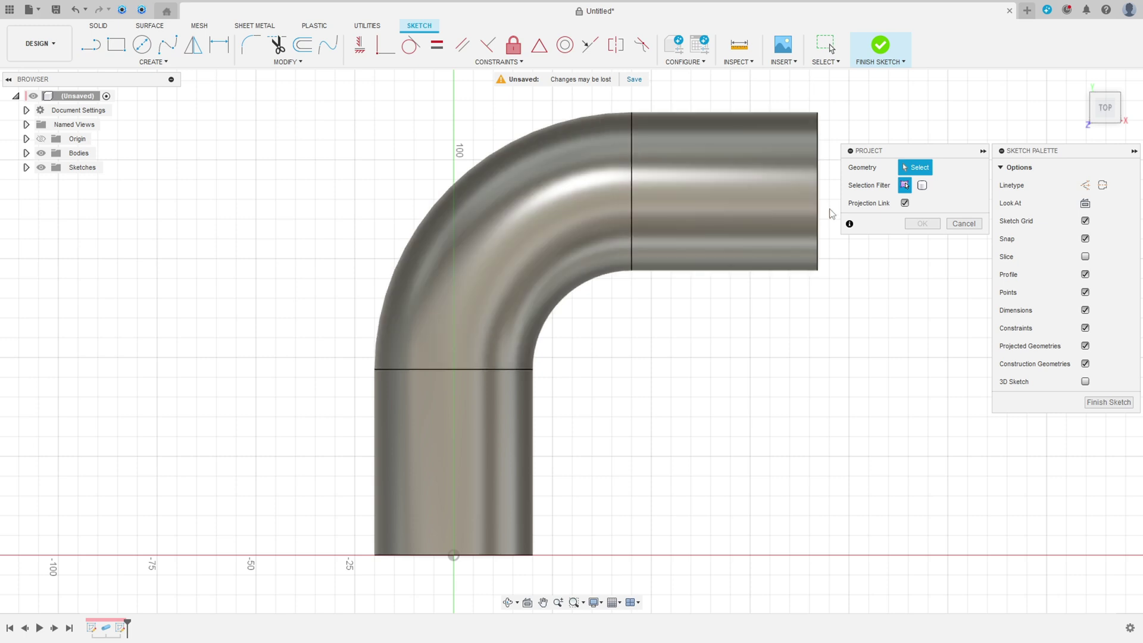
pyautogui.click(922, 186)
pyautogui.click(708, 204)
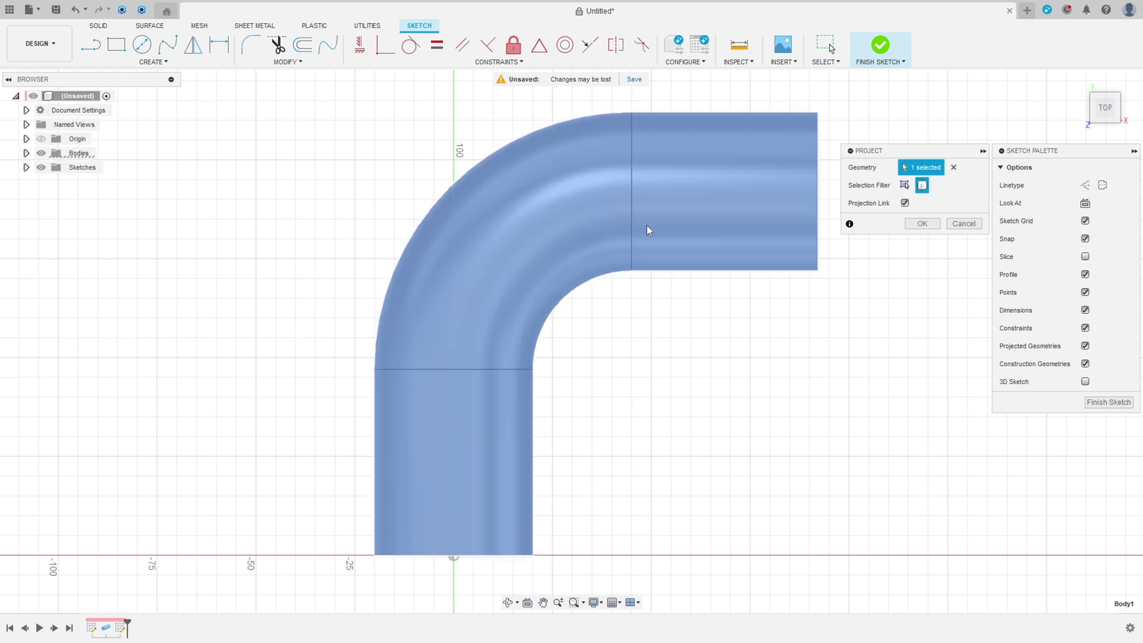
pyautogui.click(922, 224)
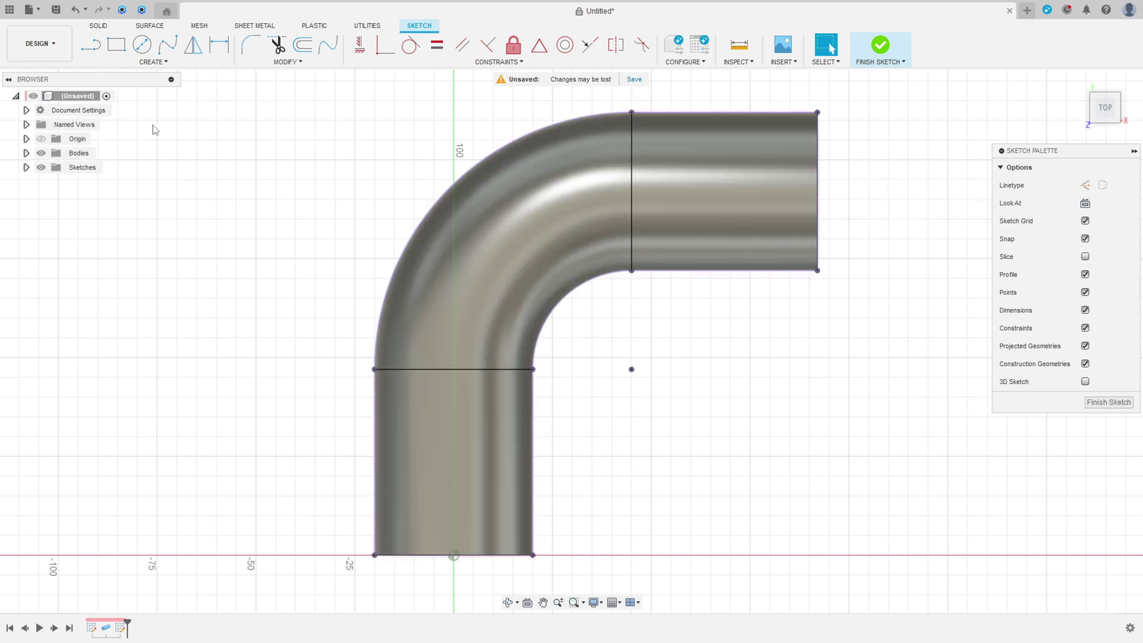
# Project the two bend seam edges, check the profiles with the tube hidden, and finish
pyautogui.click(153, 62)
pyautogui.moveTo(145, 244)
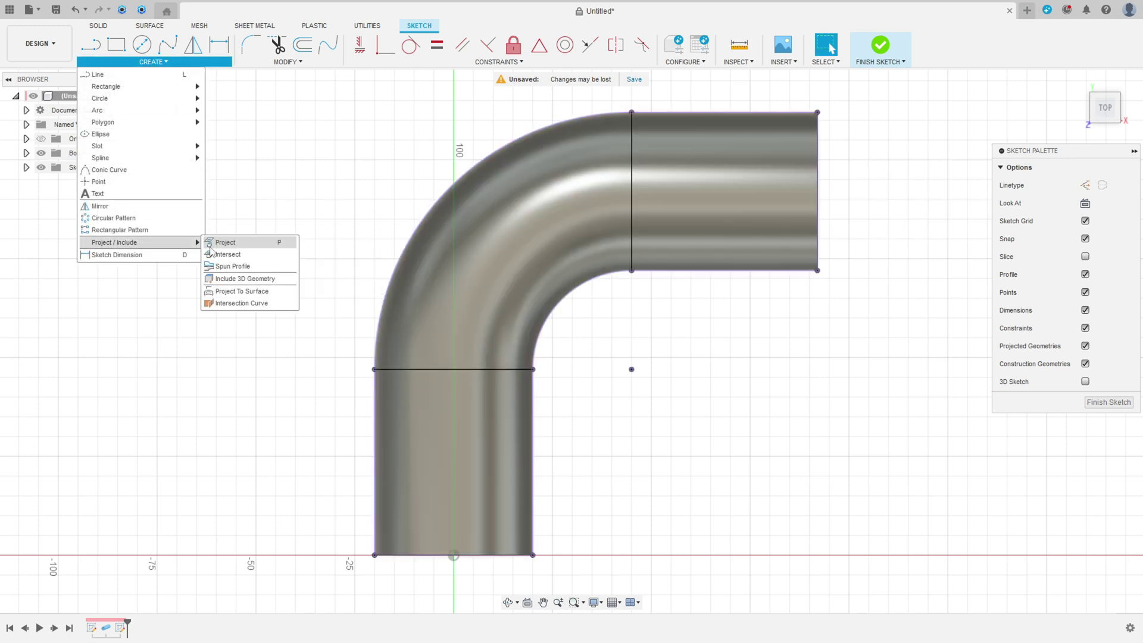
pyautogui.click(225, 243)
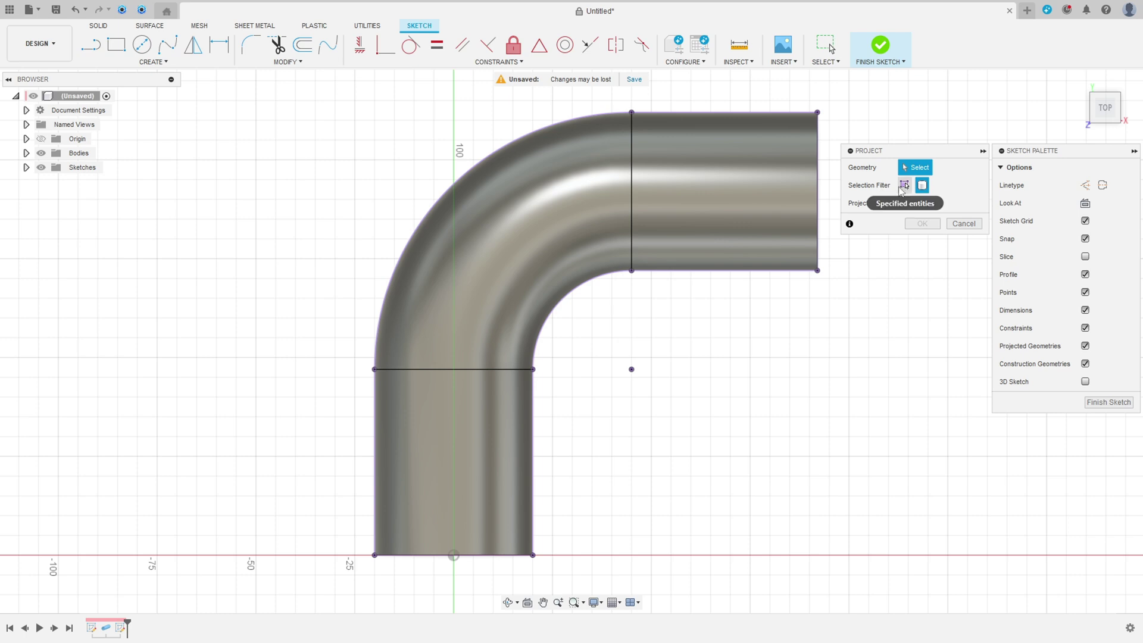
pyautogui.click(904, 189)
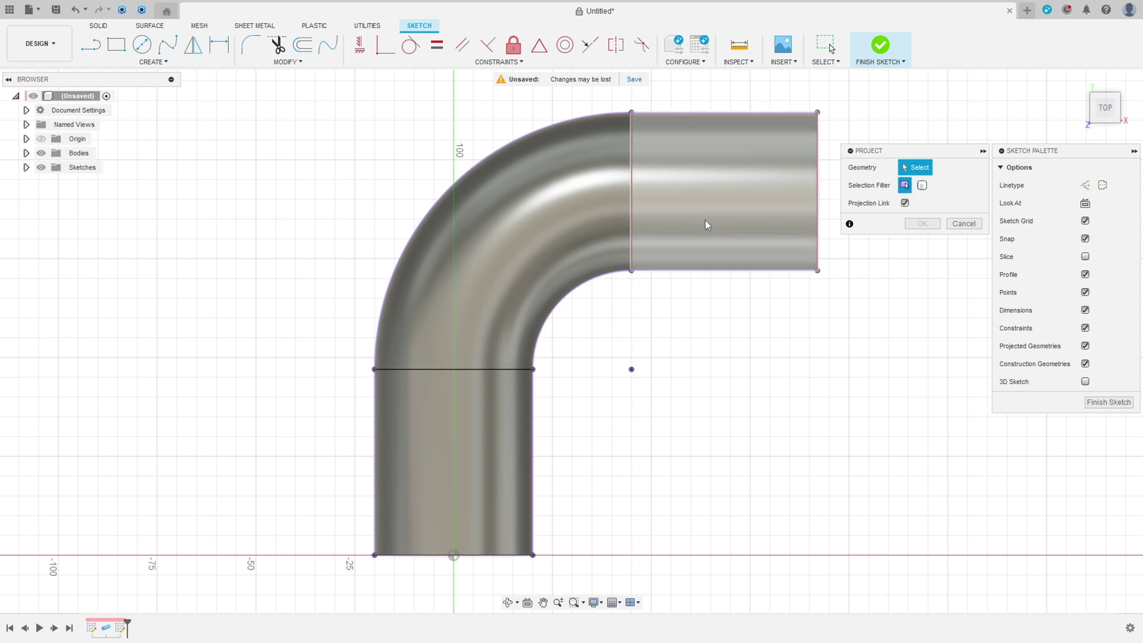
pyautogui.click(631, 209)
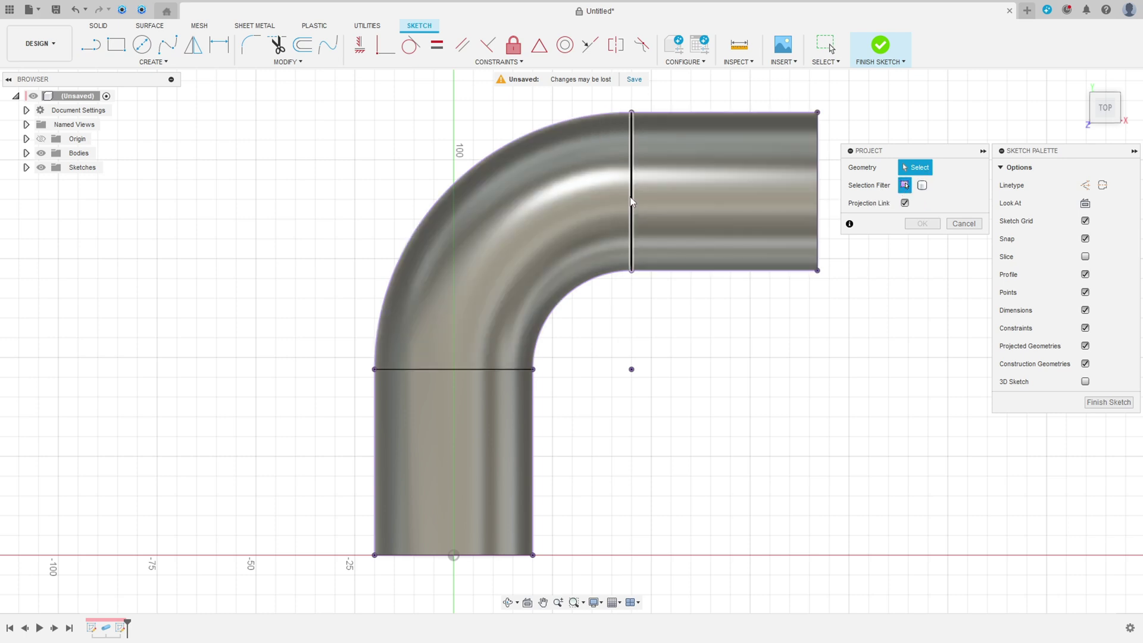
pyautogui.click(449, 369)
pyautogui.click(923, 224)
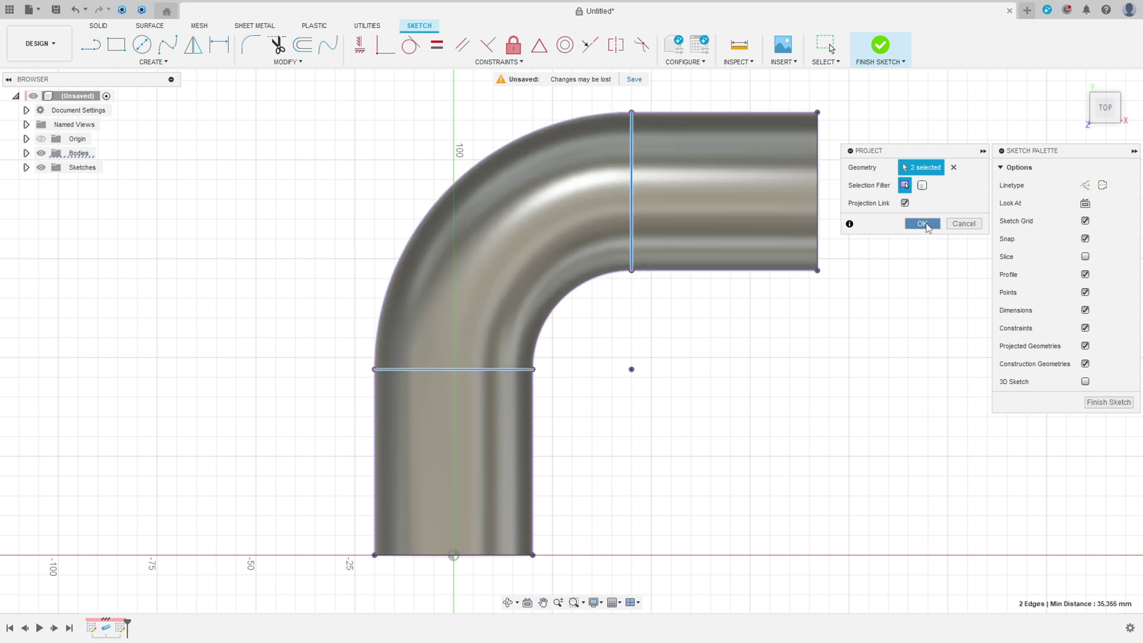
pyautogui.click(41, 153)
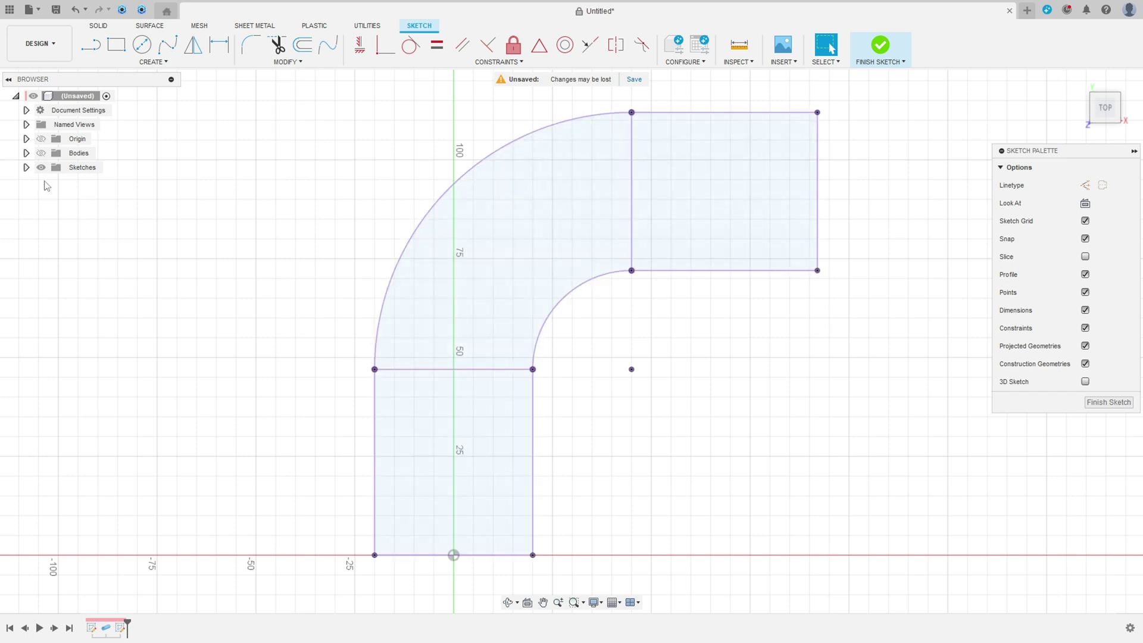
pyautogui.click(41, 153)
pyautogui.click(880, 45)
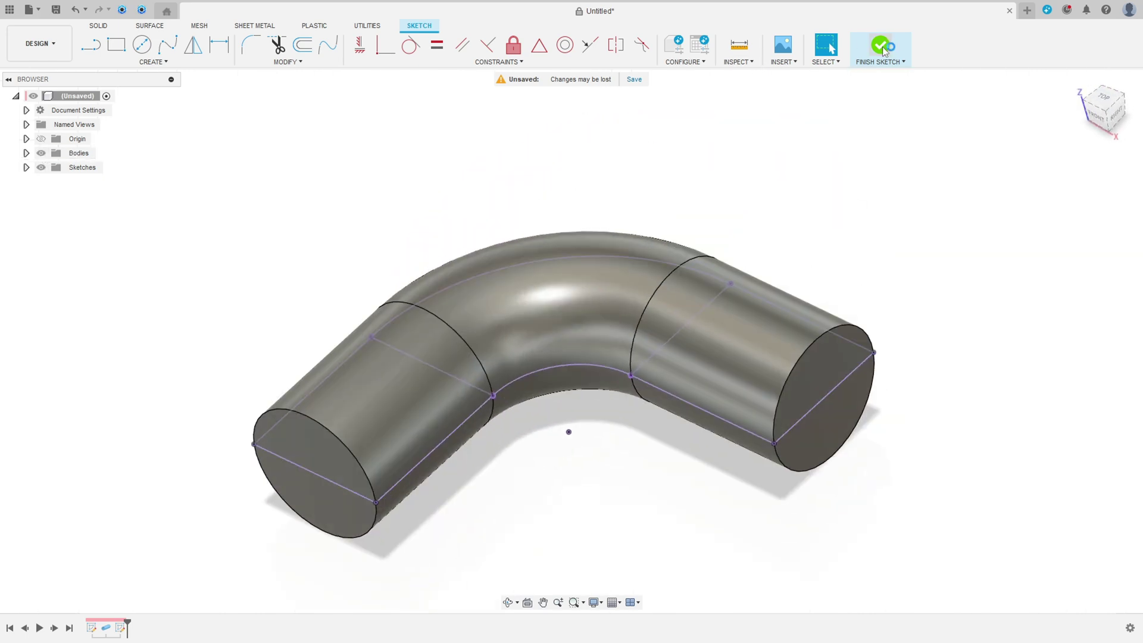
# Extrude the curved bend profile 30 mm and join it to the elbow
pyautogui.click(116, 45)
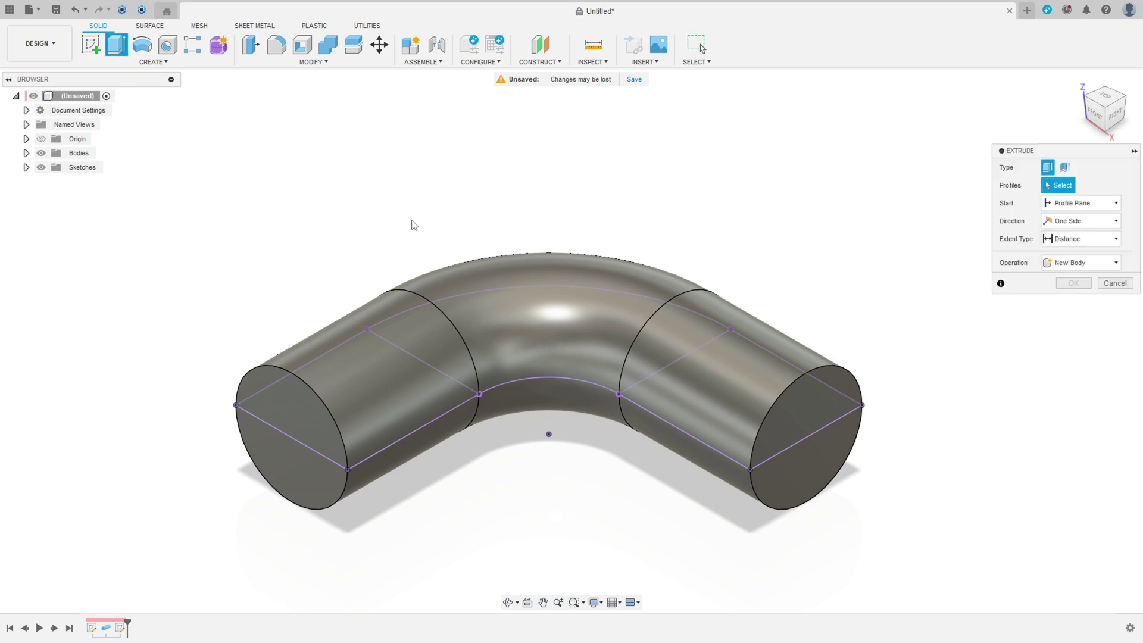
pyautogui.click(536, 348)
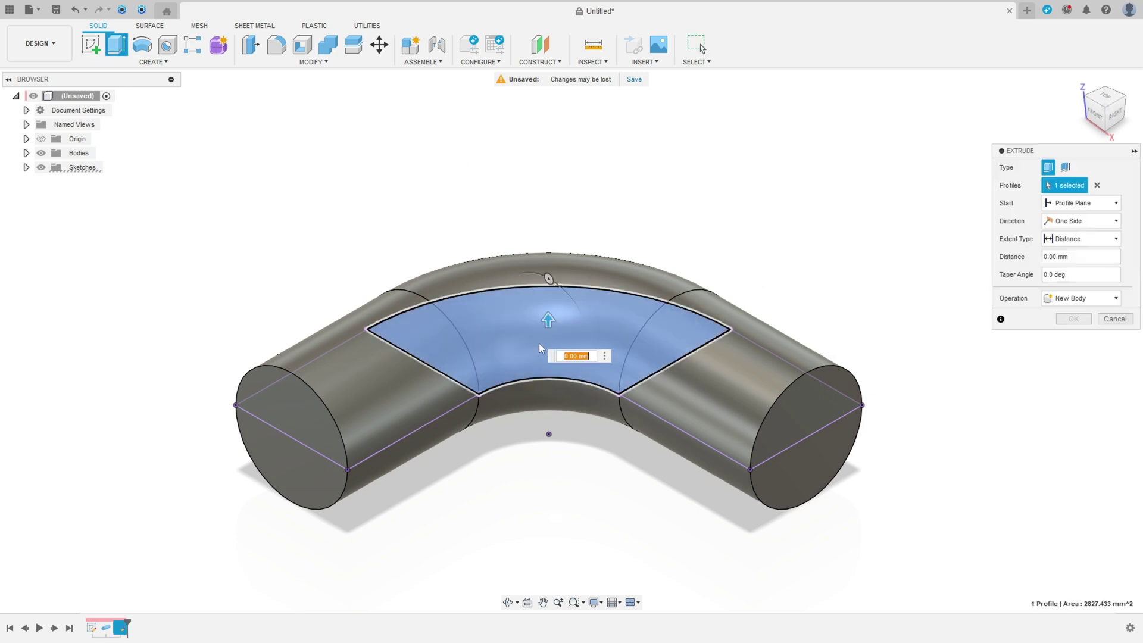
pyautogui.moveTo(548, 284); pyautogui.dragTo(548, 255)
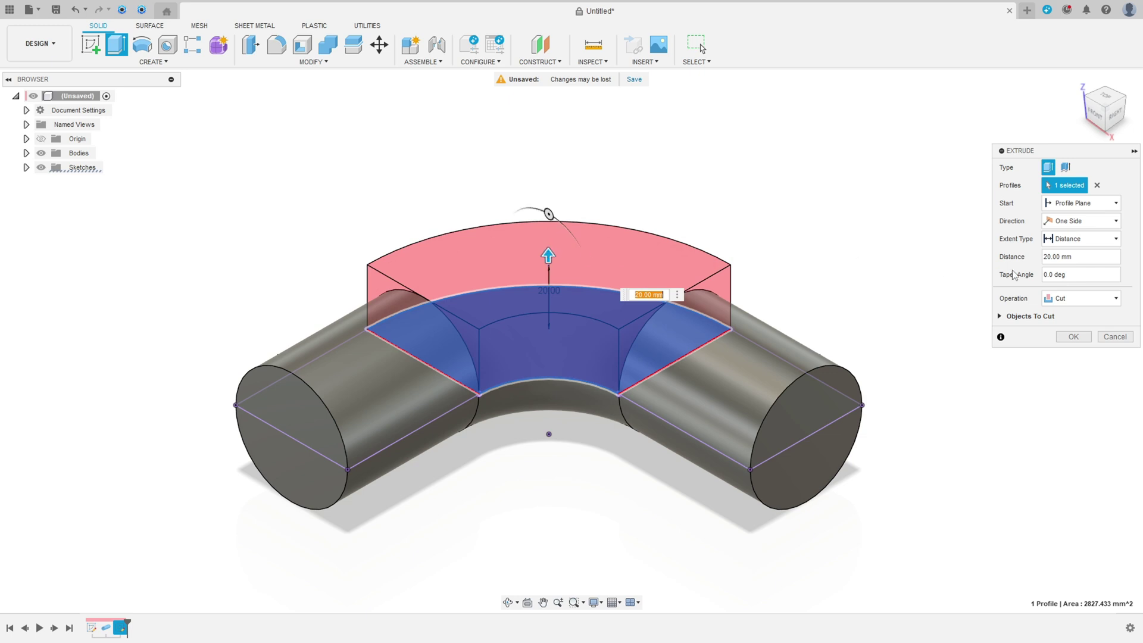
pyautogui.click(1057, 256)
pyautogui.write('30')
pyautogui.click(1071, 298)
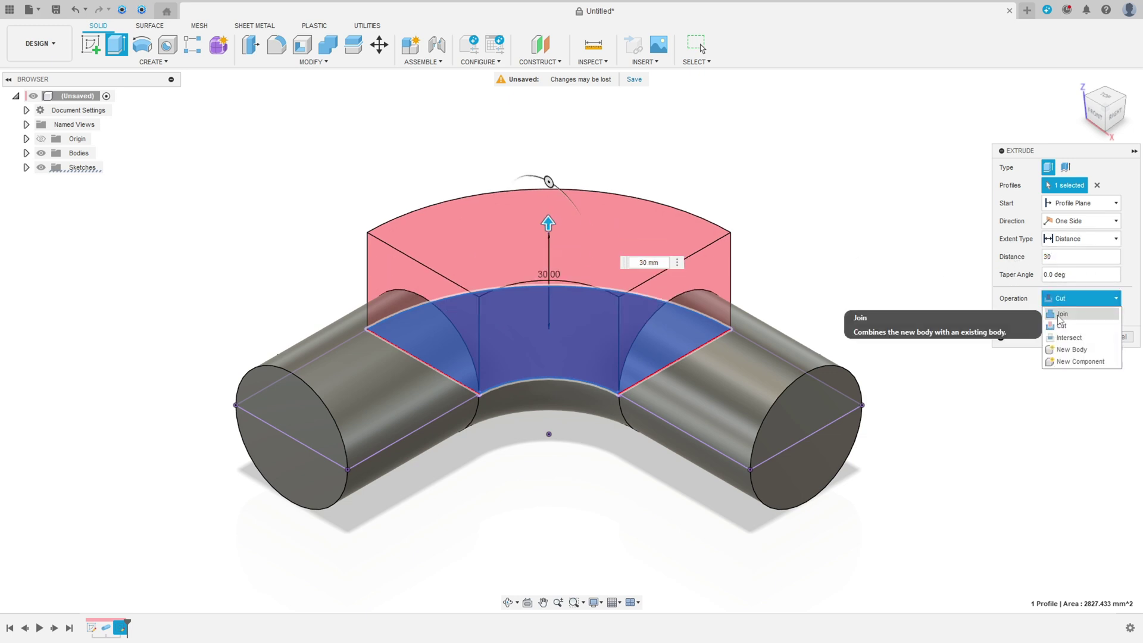
pyautogui.click(1060, 311)
pyautogui.click(1074, 320)
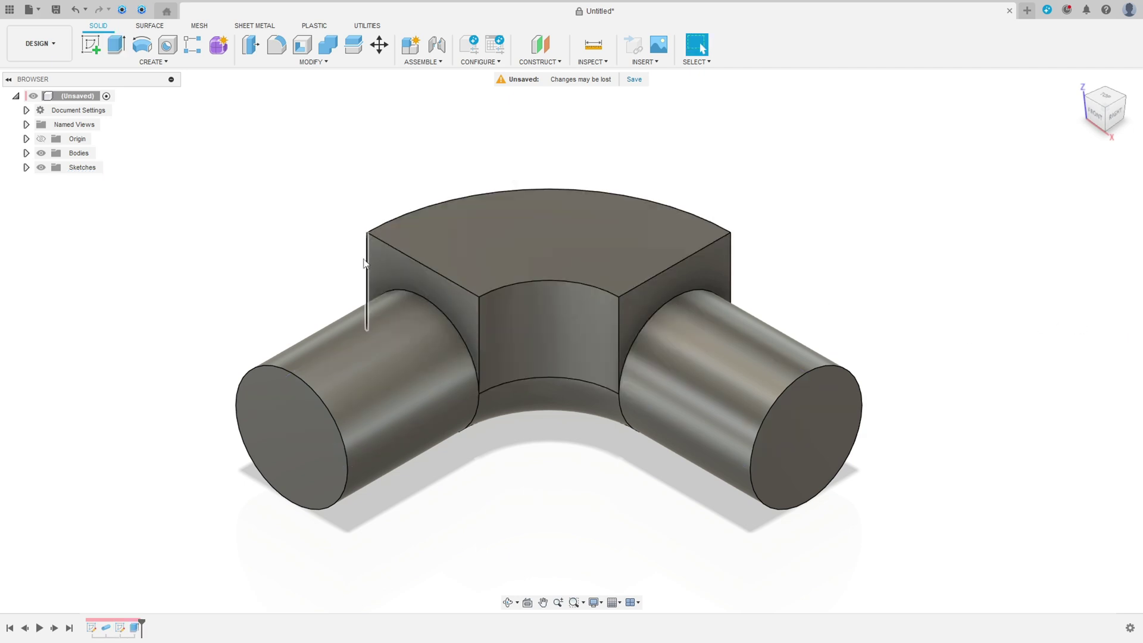
# Shell the elbow to 3 mm walls, leaving both pipe ends and the box top open
pyautogui.click(302, 45)
pyautogui.click(277, 431)
pyautogui.click(520, 264)
pyautogui.click(819, 442)
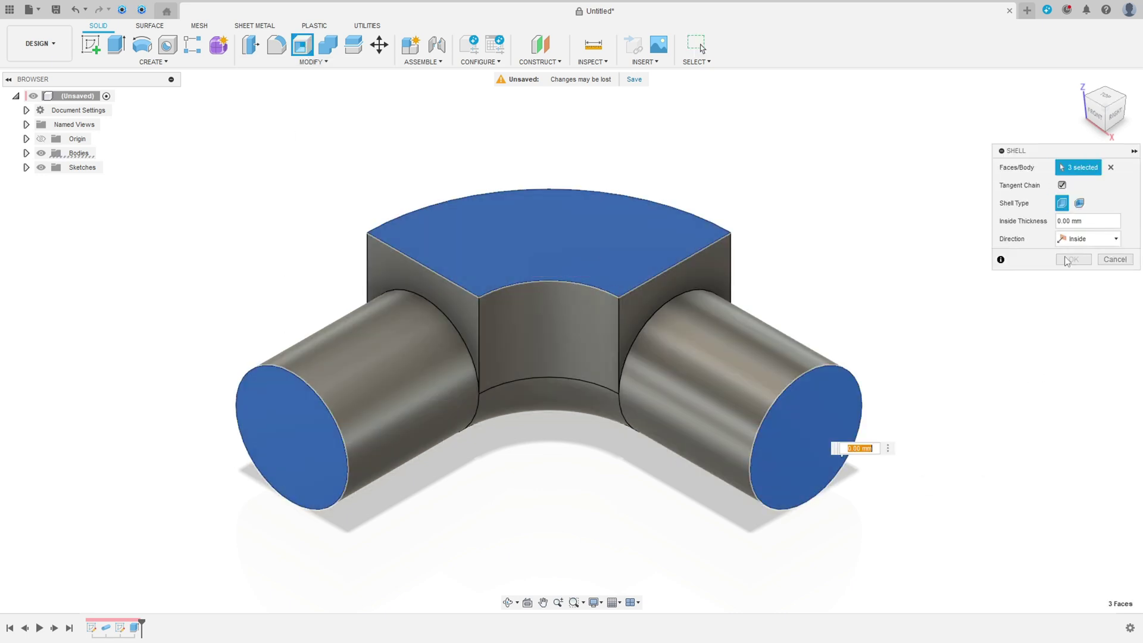
pyautogui.click(1063, 220)
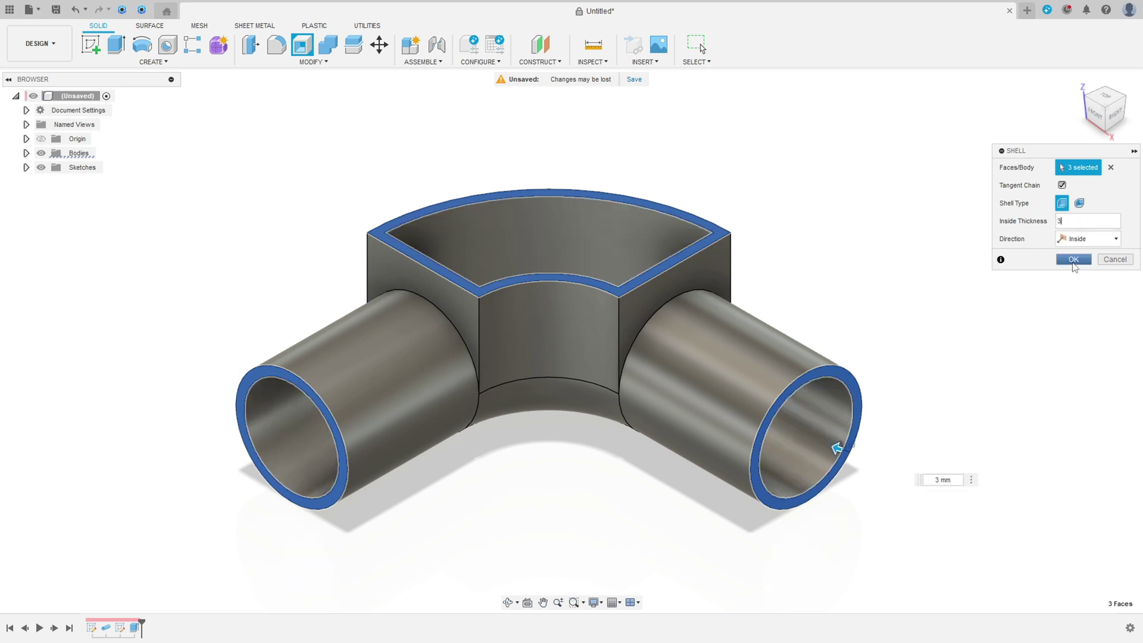
pyautogui.click(1073, 260)
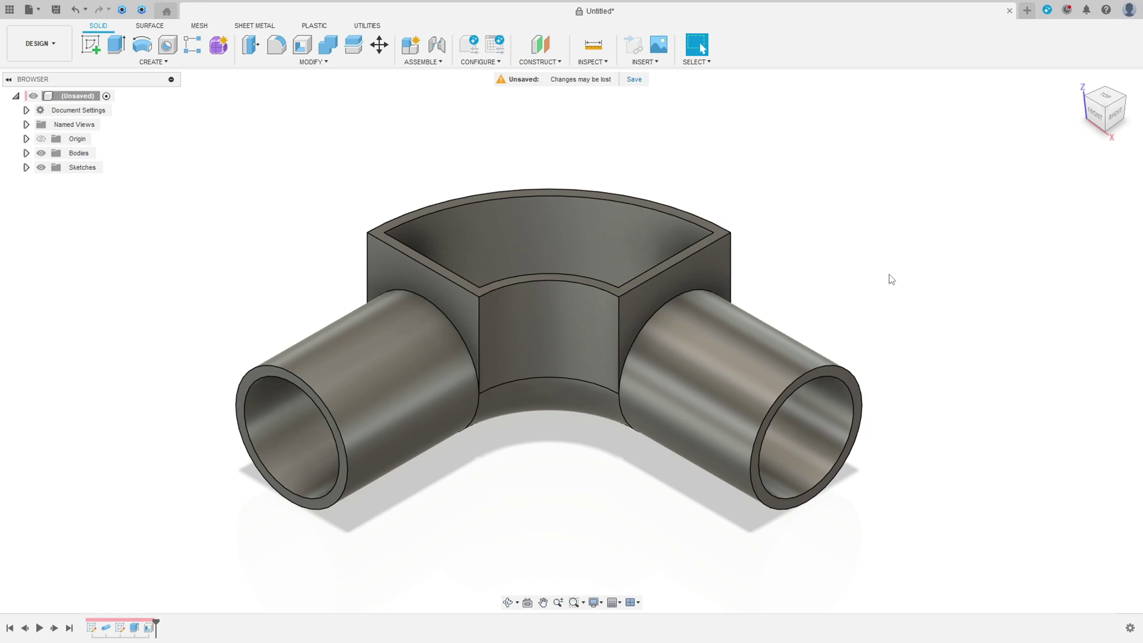
pyautogui.click(85, 44)
# On the box's top face, sketch a tab outline with a line and a tangent rounded end
pyautogui.click(655, 210)
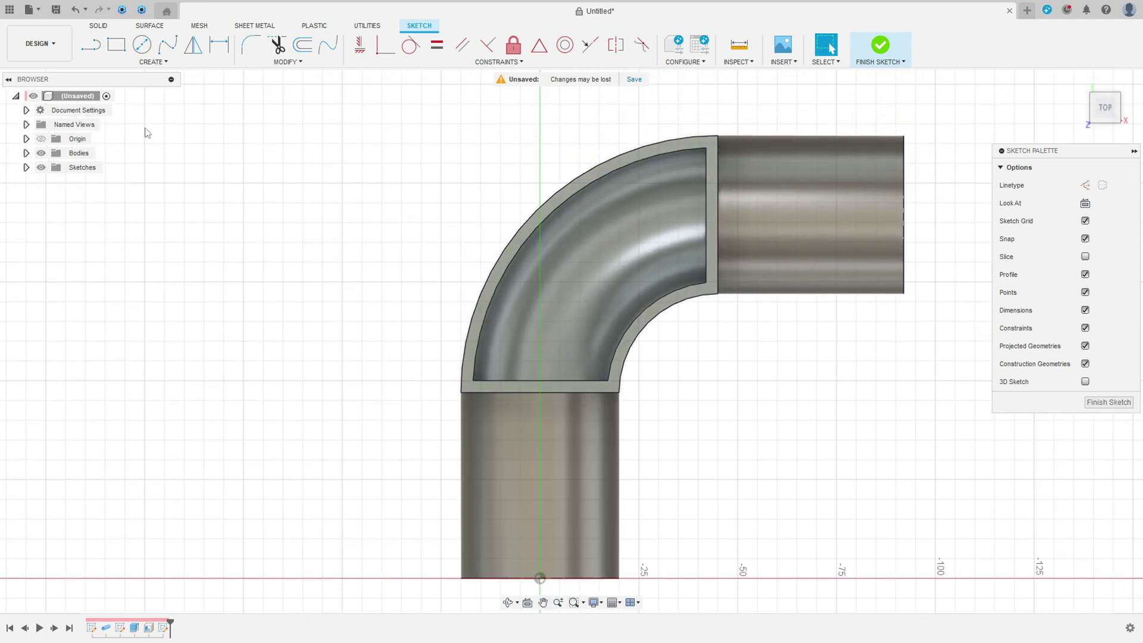
pyautogui.click(91, 44)
pyautogui.scroll(2, 459, 403)
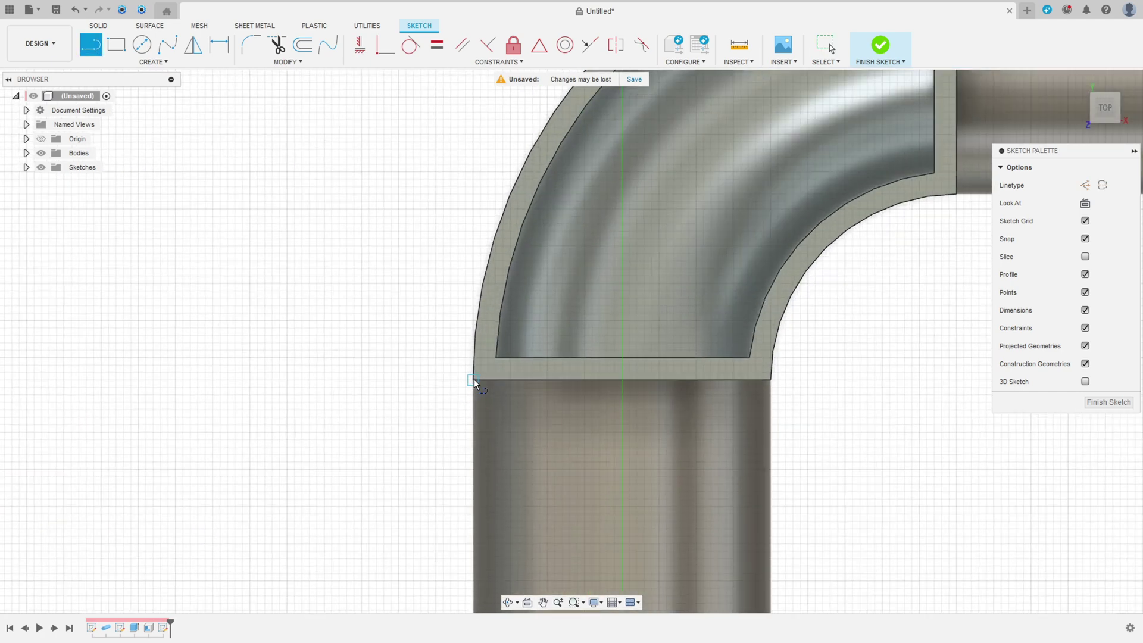
pyautogui.click(474, 380)
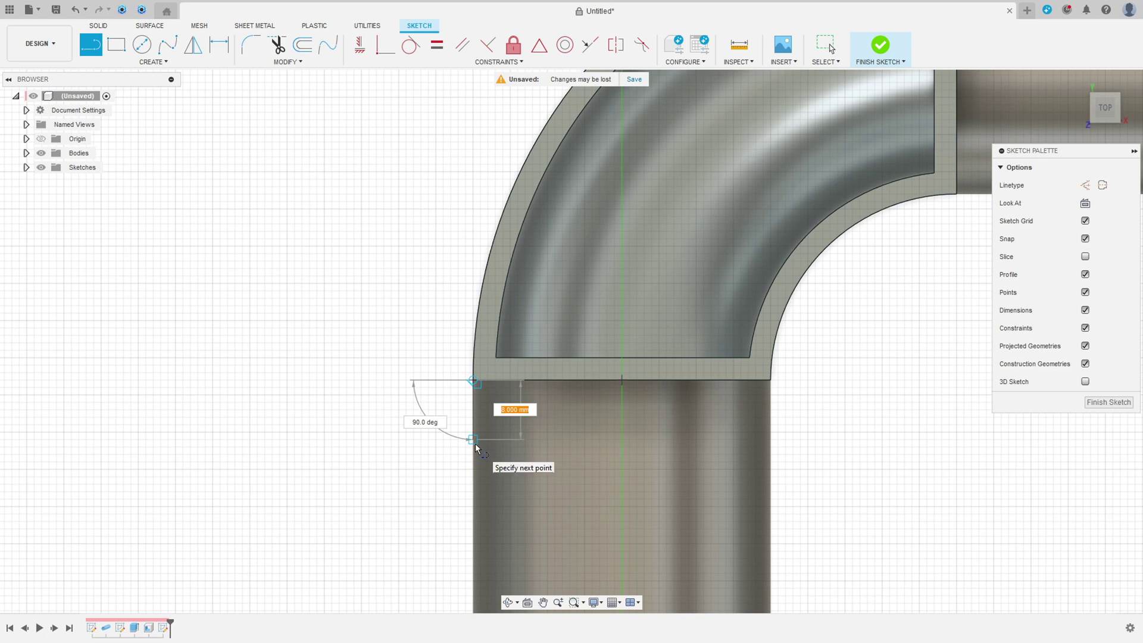
pyautogui.moveTo(476, 441)
pyautogui.mouseDown()
pyautogui.moveTo(498, 480)
pyautogui.moveTo(542, 462)
pyautogui.moveTo(548, 380)
pyautogui.mouseUp()
pyautogui.scroll(3, 530, 466)
pyautogui.press('Escape')
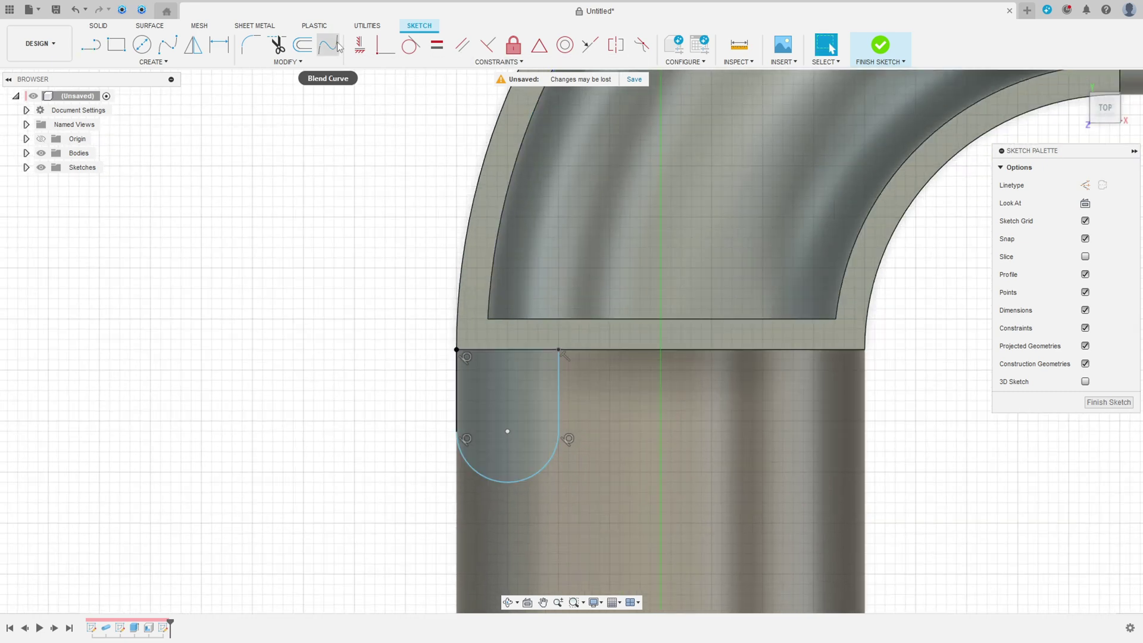
# Align the arc's endpoints horizontally and dismiss the over-constrained warning
pyautogui.click(359, 46)
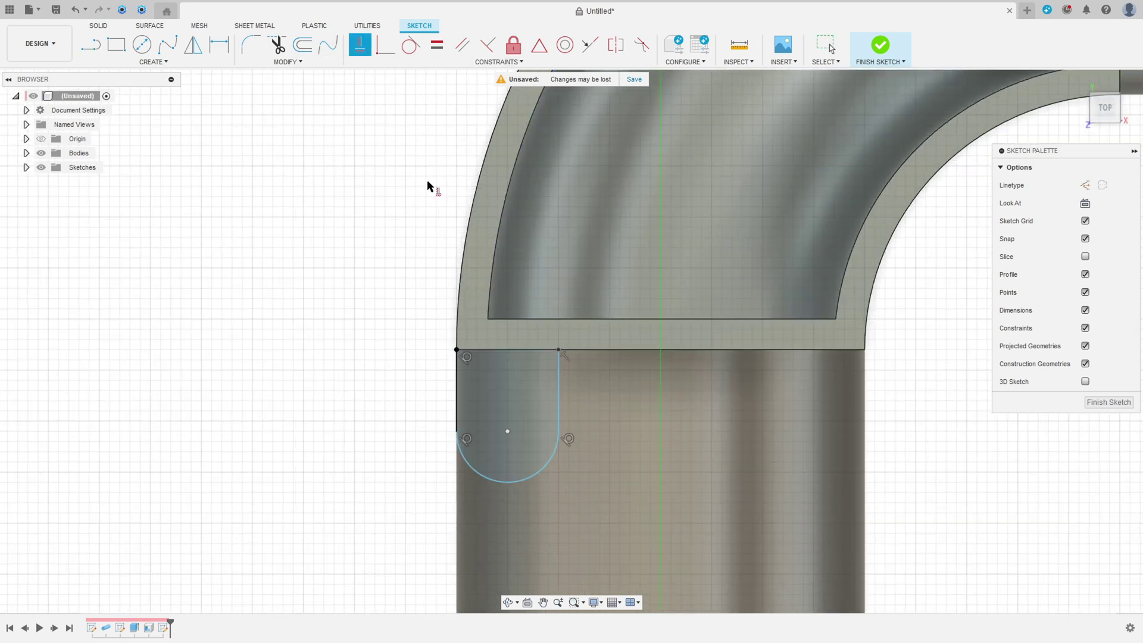
pyautogui.click(558, 431)
pyautogui.click(456, 432)
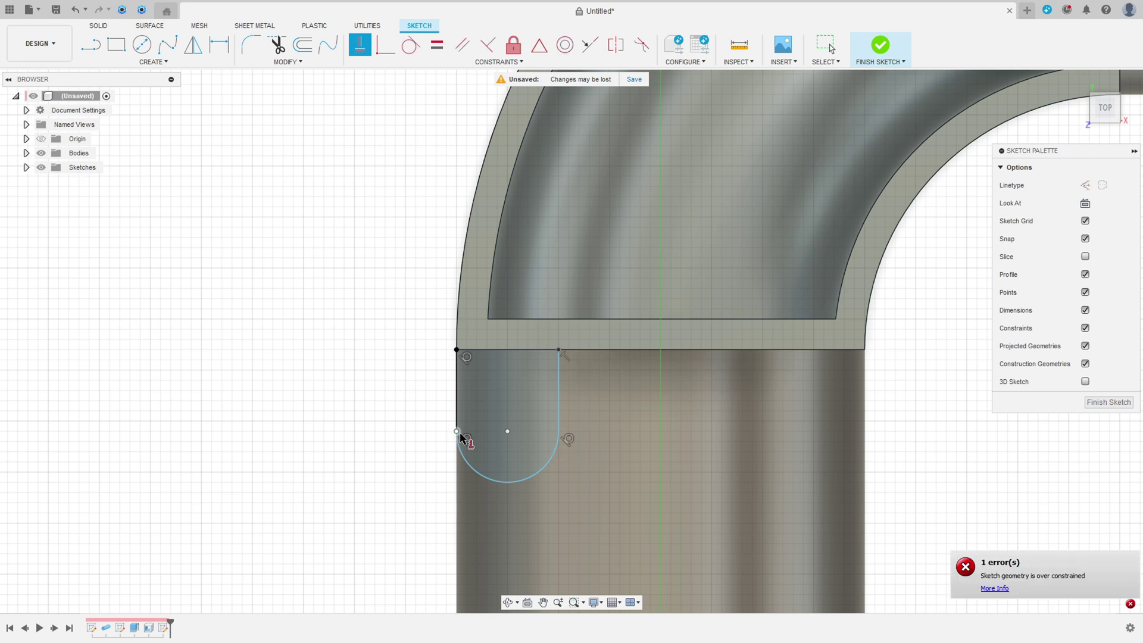
pyautogui.click(1130, 604)
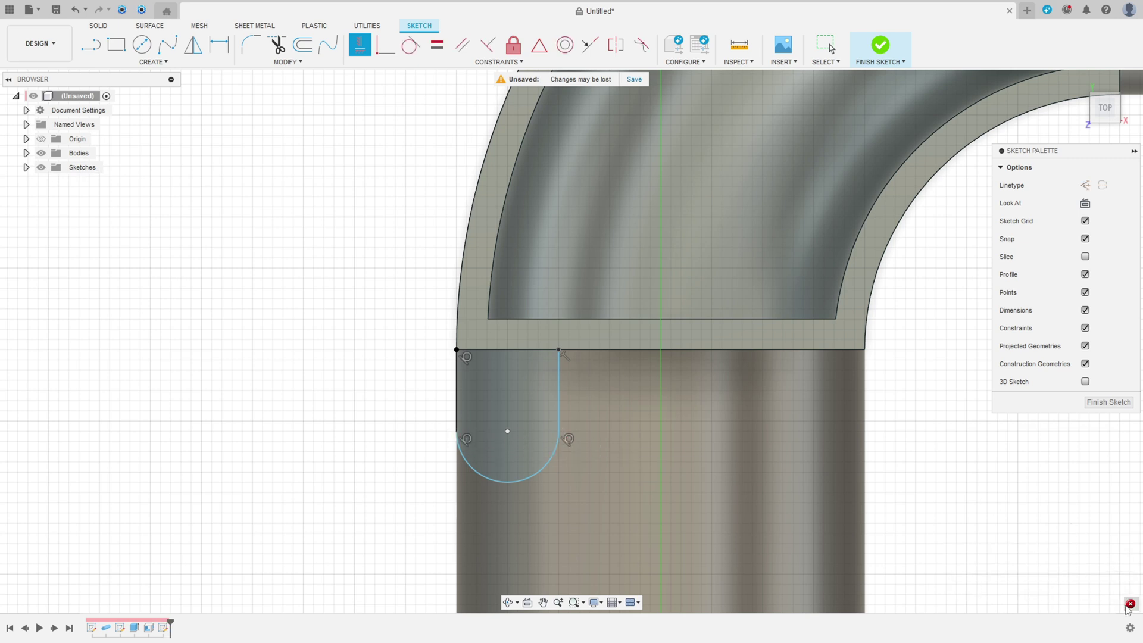
pyautogui.click(1130, 434)
pyautogui.press('Escape')
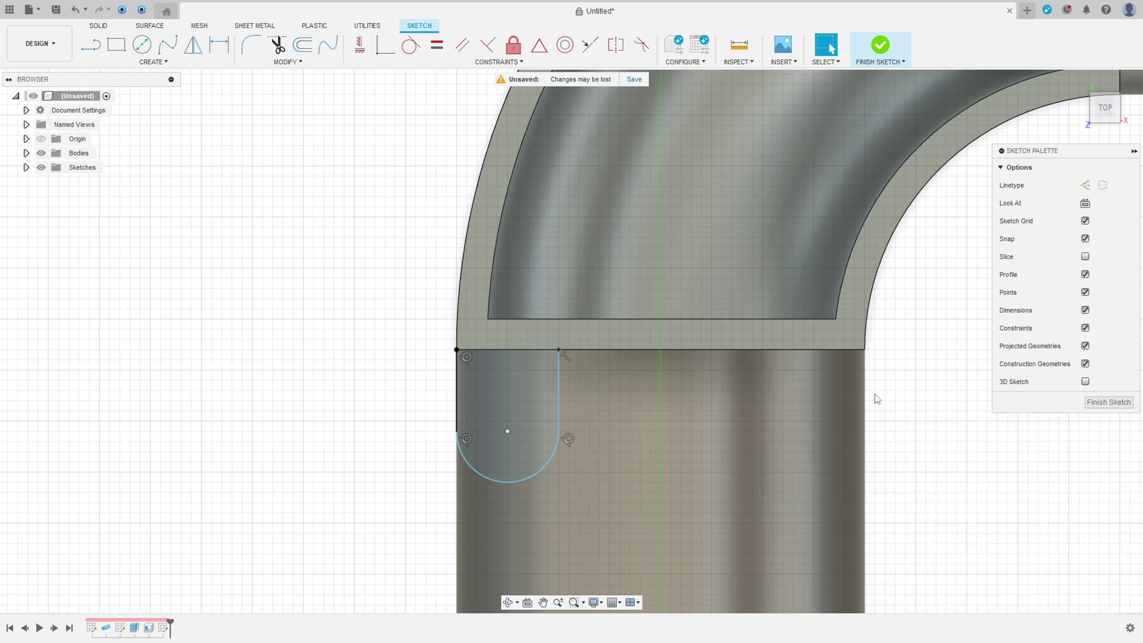
# Add a 5 mm construction circle inside the rounded tab
pyautogui.click(142, 45)
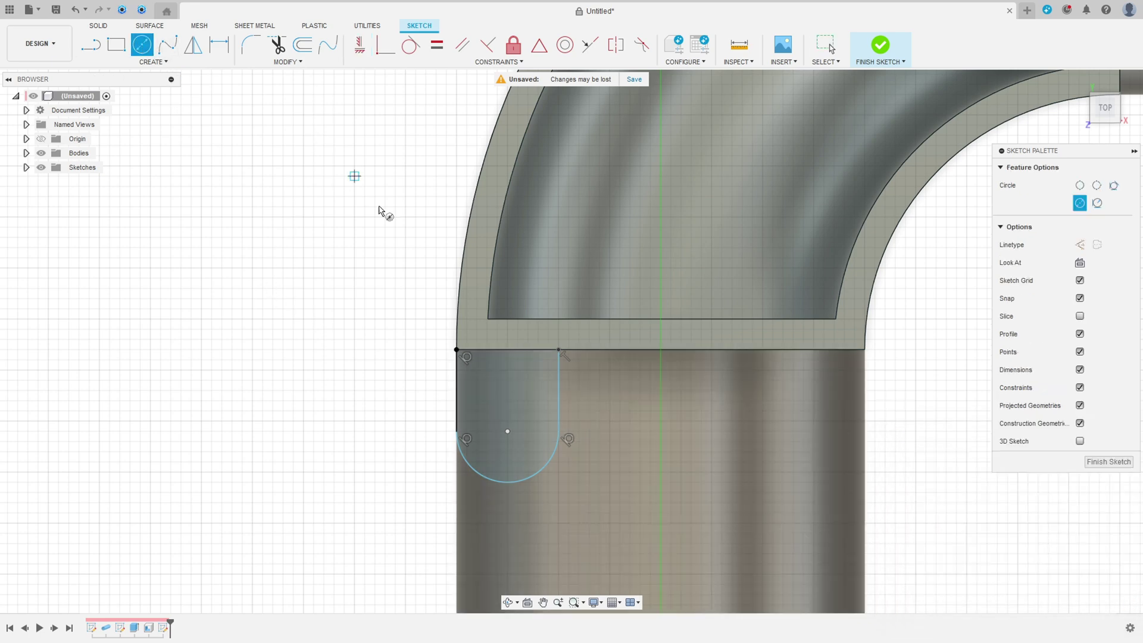
pyautogui.click(1079, 245)
pyautogui.click(507, 431)
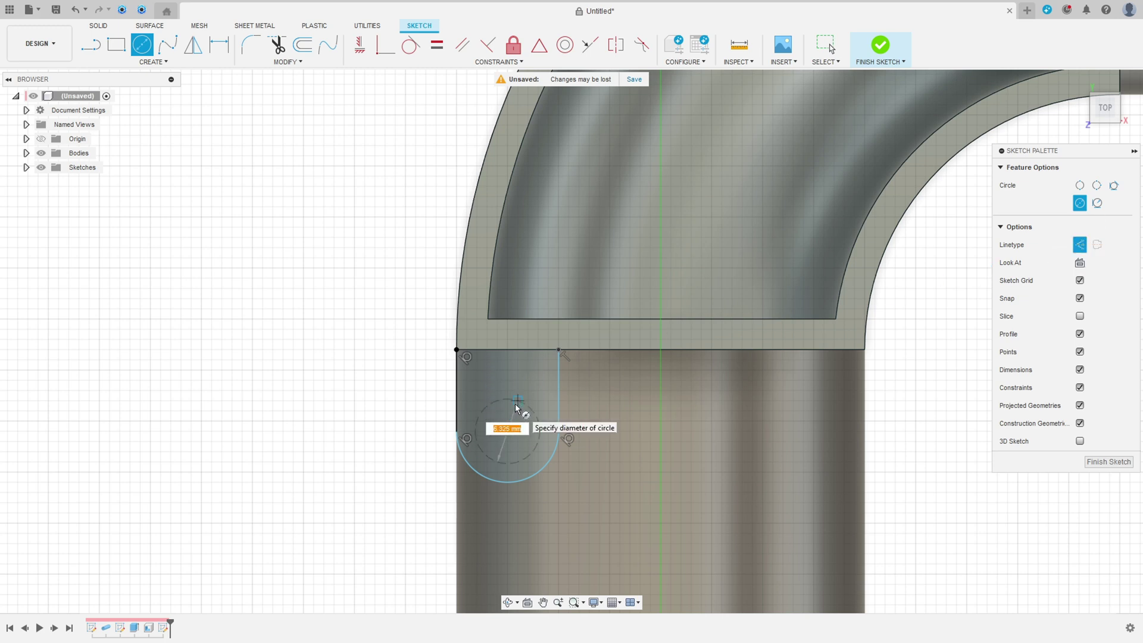
pyautogui.write('5')
pyautogui.press('Return')
pyautogui.press('Escape')
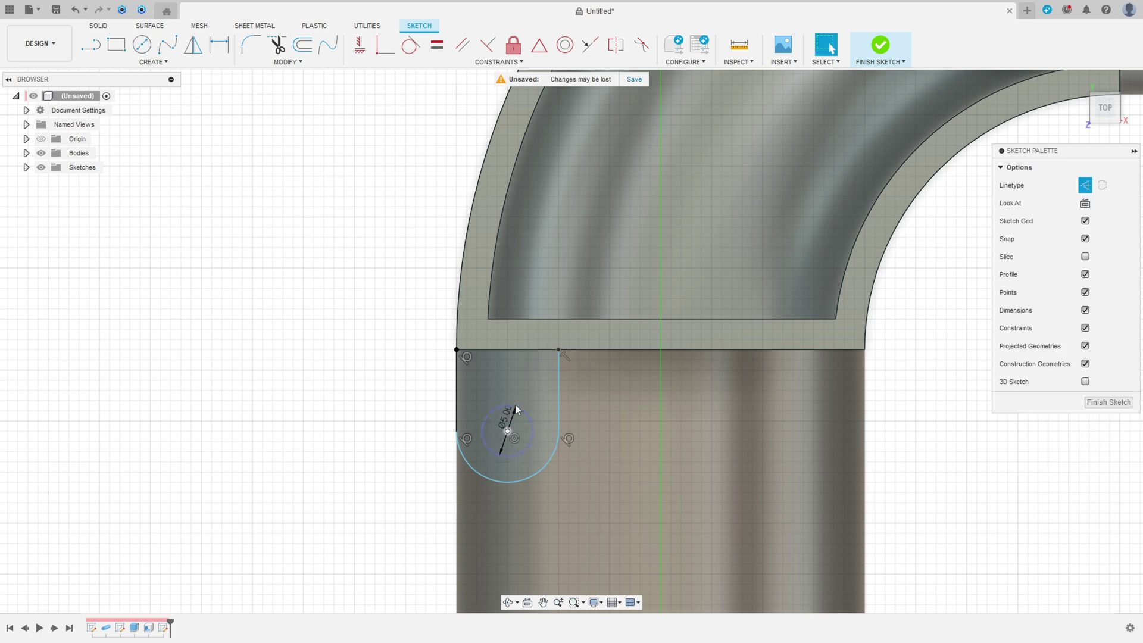
# Dimension the circle 3 mm from the tab's outer arc and make it tangent to the top line
pyautogui.click(219, 45)
pyautogui.click(523, 455)
pyautogui.click(537, 475)
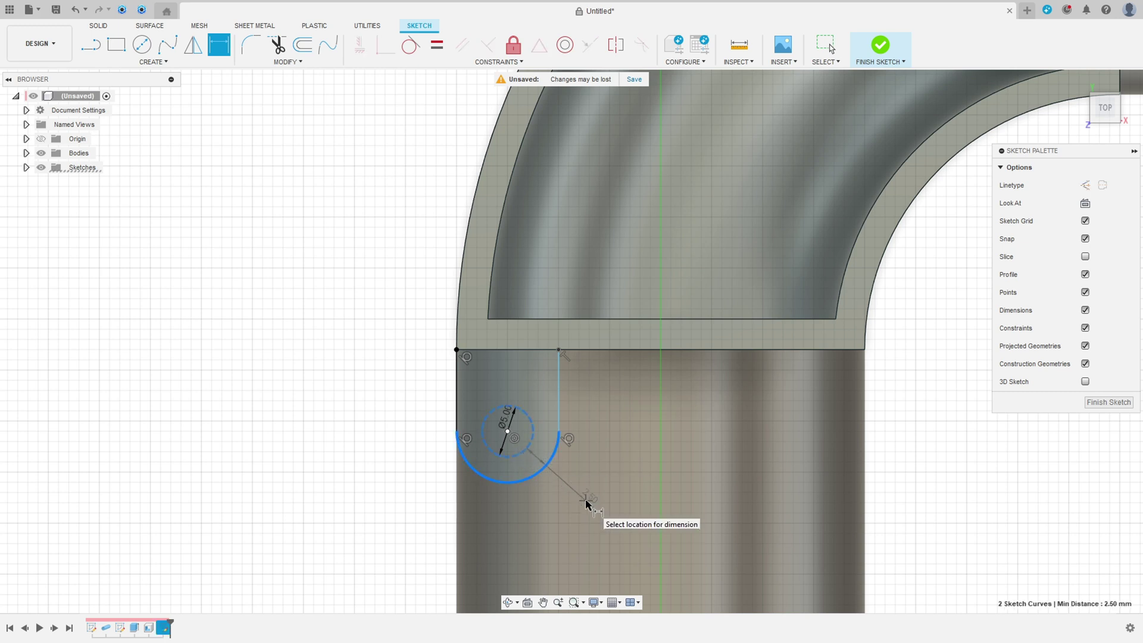
pyautogui.click(586, 503)
pyautogui.write('3')
pyautogui.press('Return')
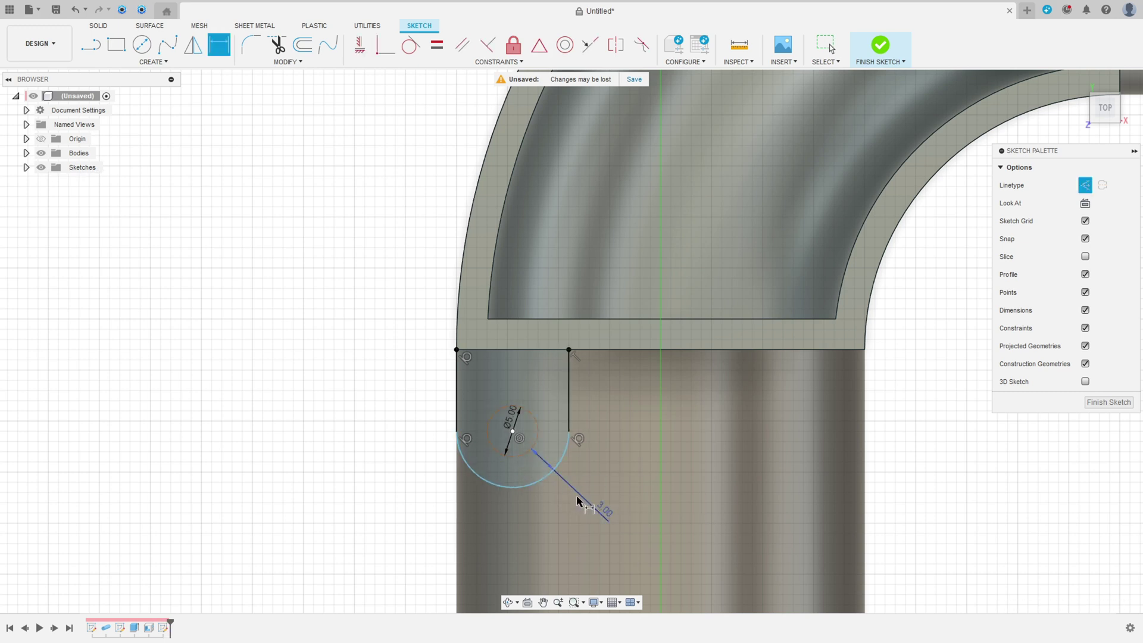
pyautogui.press('Escape')
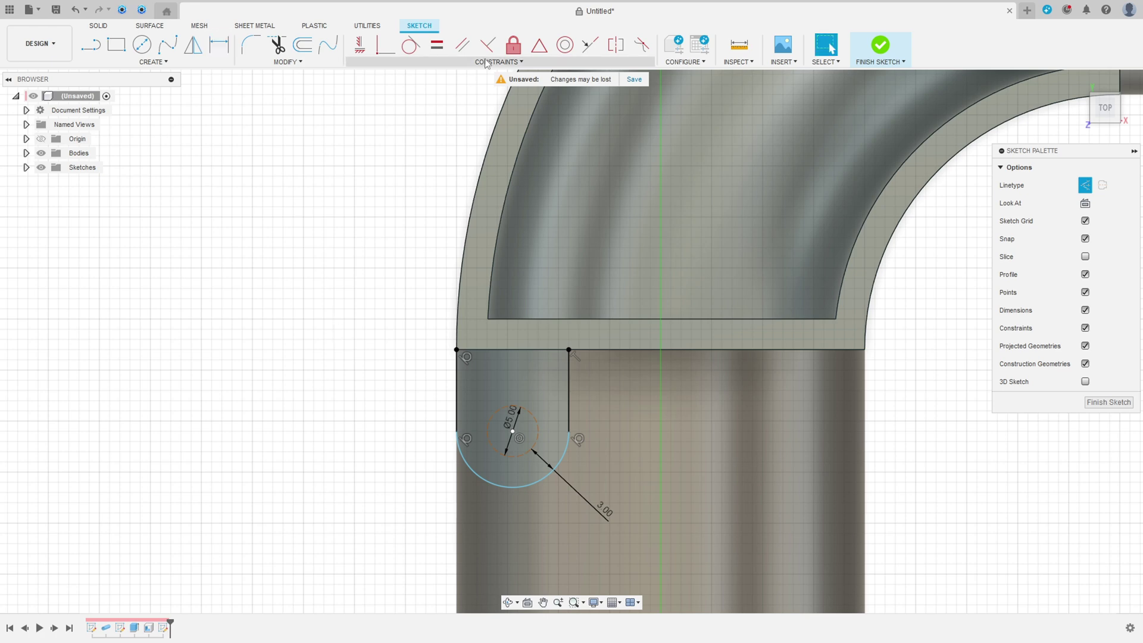
pyautogui.click(411, 46)
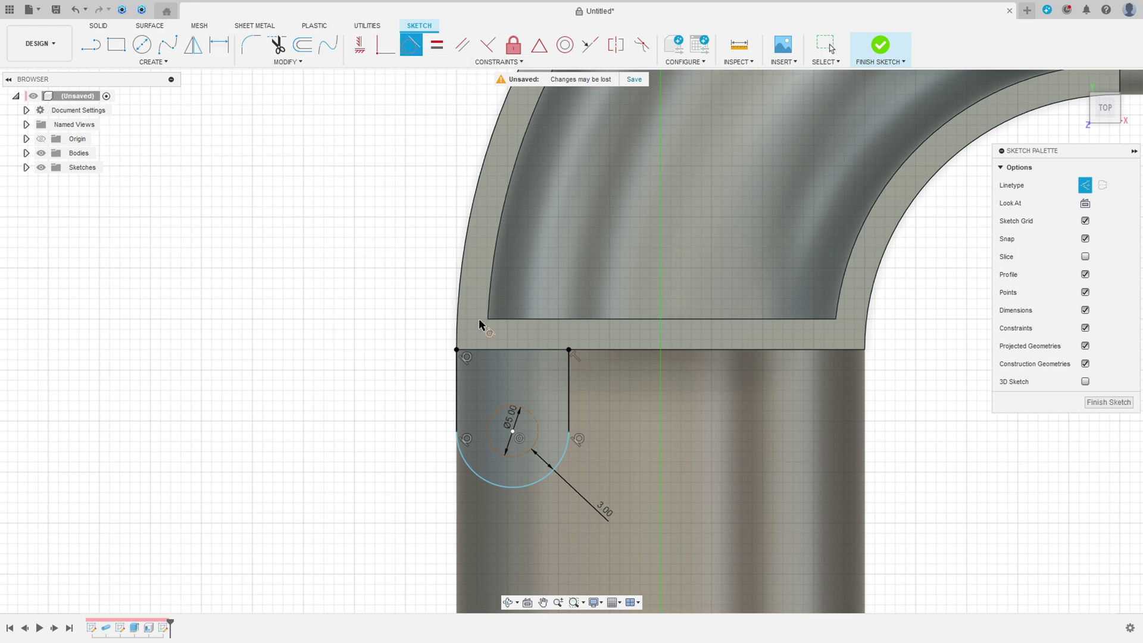
pyautogui.click(515, 410)
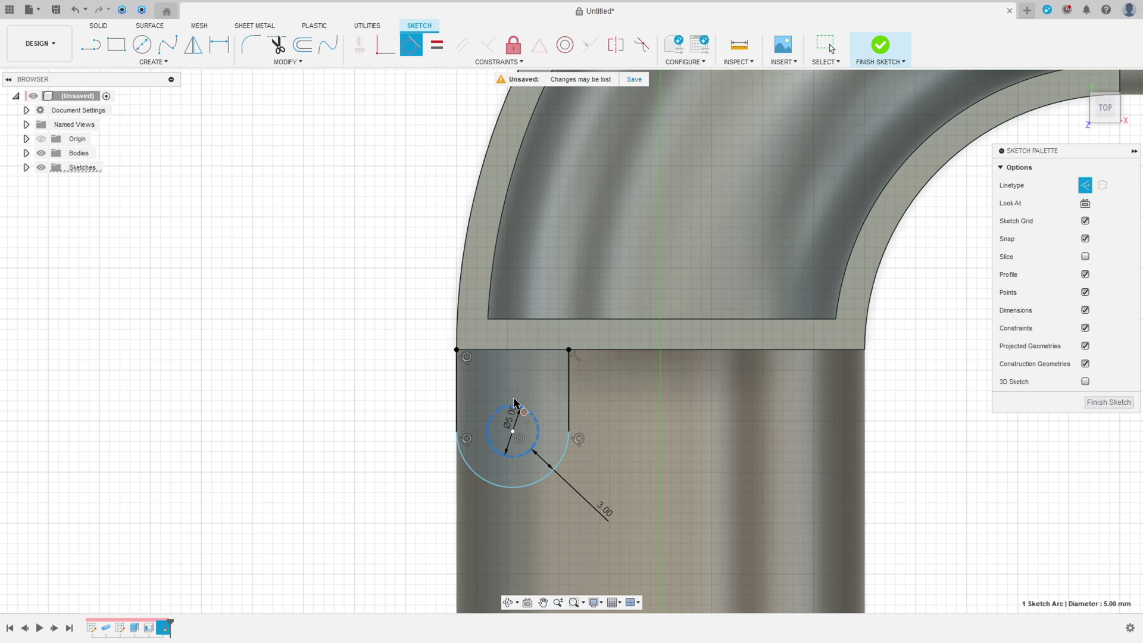
pyautogui.click(509, 351)
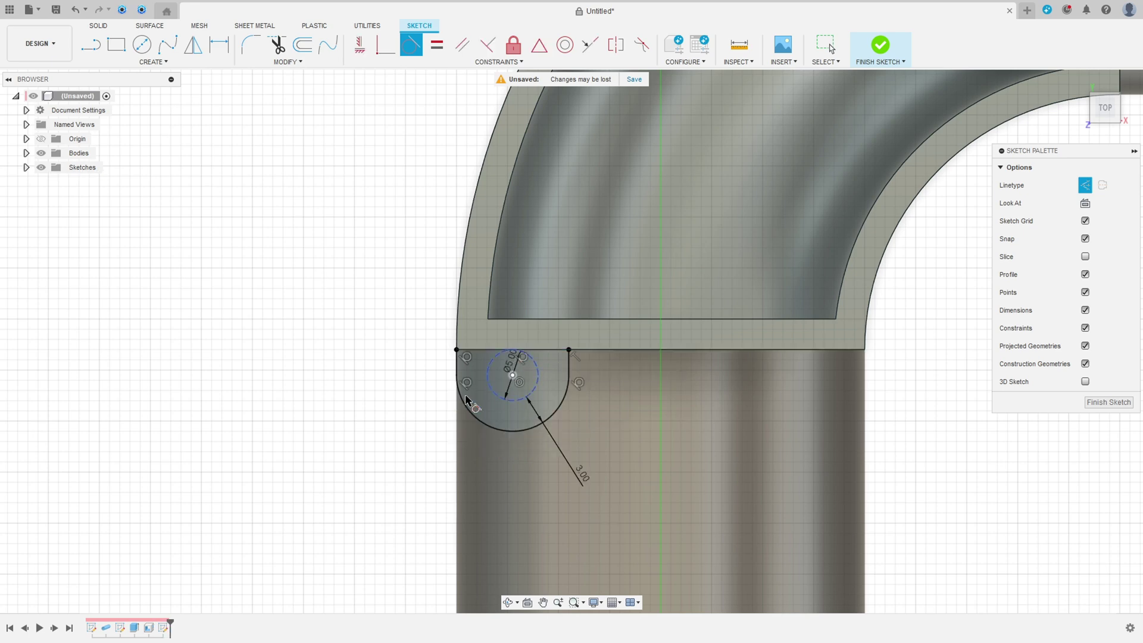
pyautogui.scroll(-2, 405, 419)
pyautogui.moveTo(508, 384); pyautogui.dragTo(496, 469, button='middle')
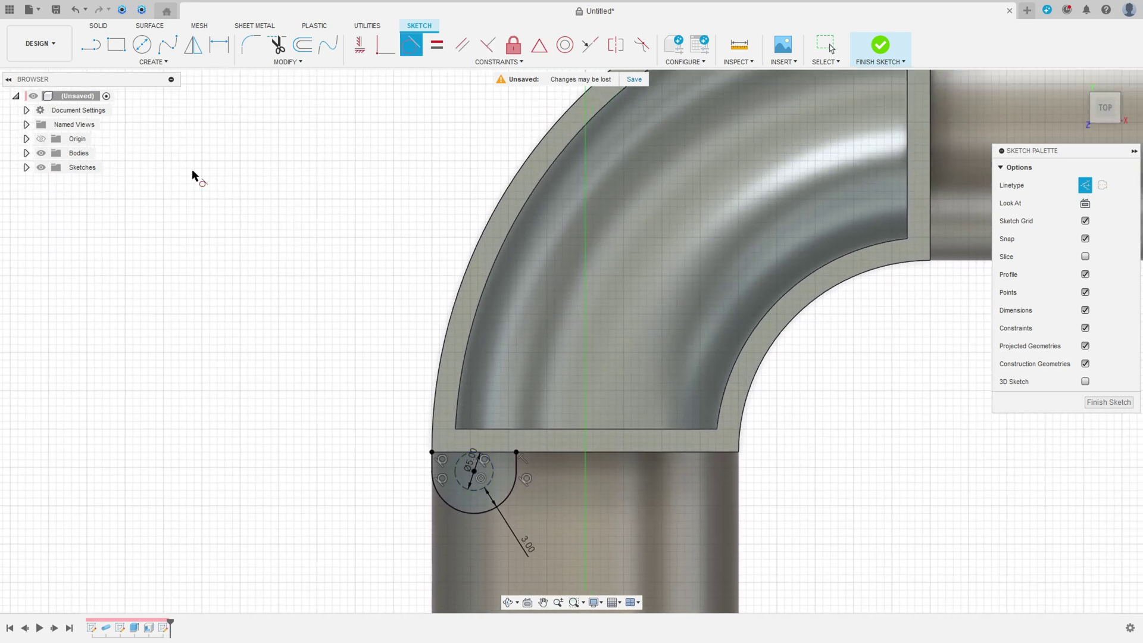
# Draw a diagonal line across the bend from the outer arc
pyautogui.click(92, 45)
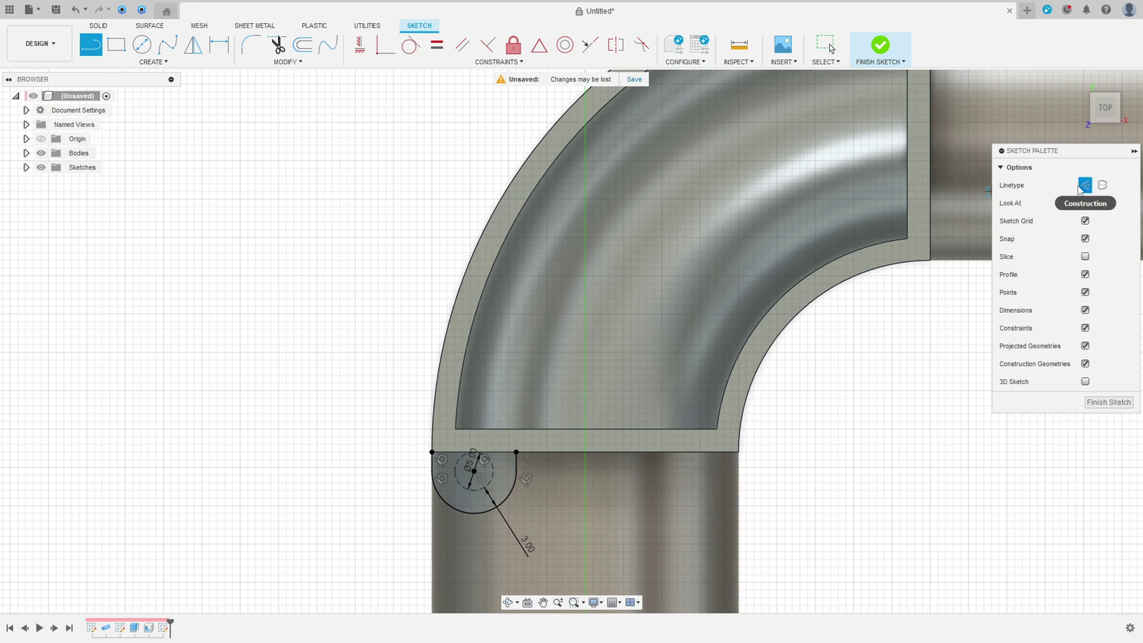
pyautogui.moveTo(800, 346); pyautogui.dragTo(791, 416, button='middle')
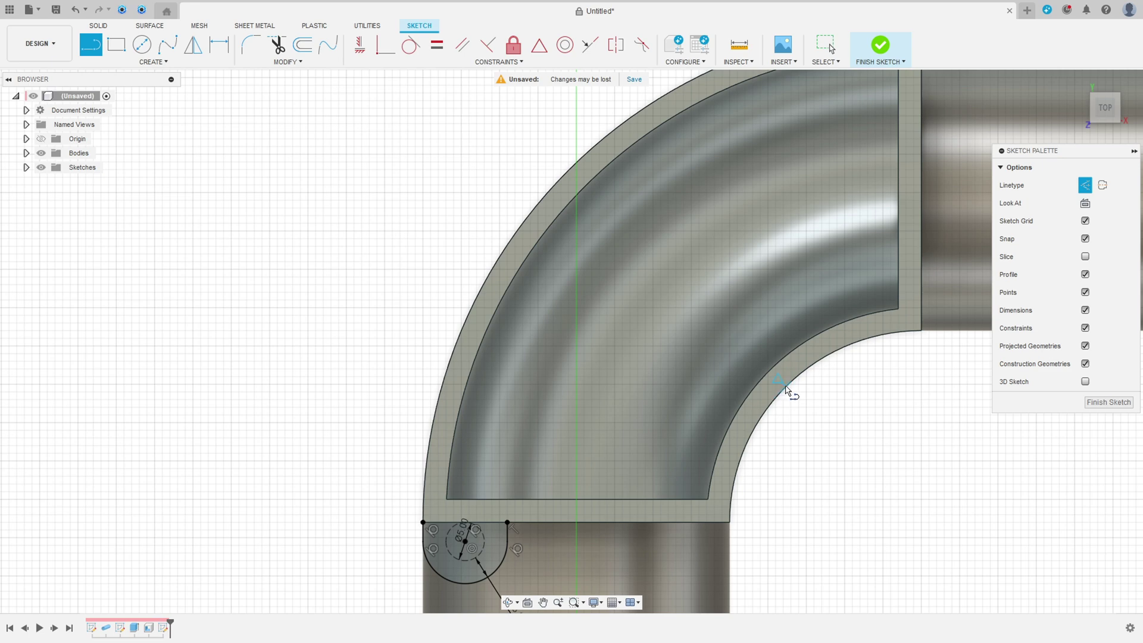
pyautogui.click(786, 387)
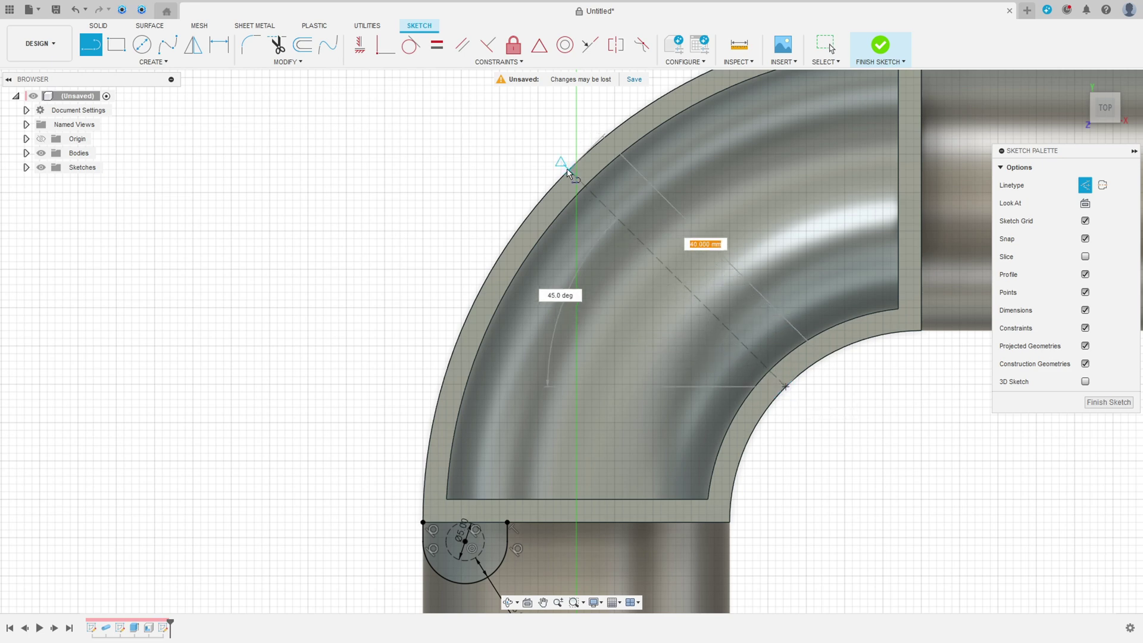
pyautogui.click(570, 177)
pyautogui.scroll(-2, 613, 455)
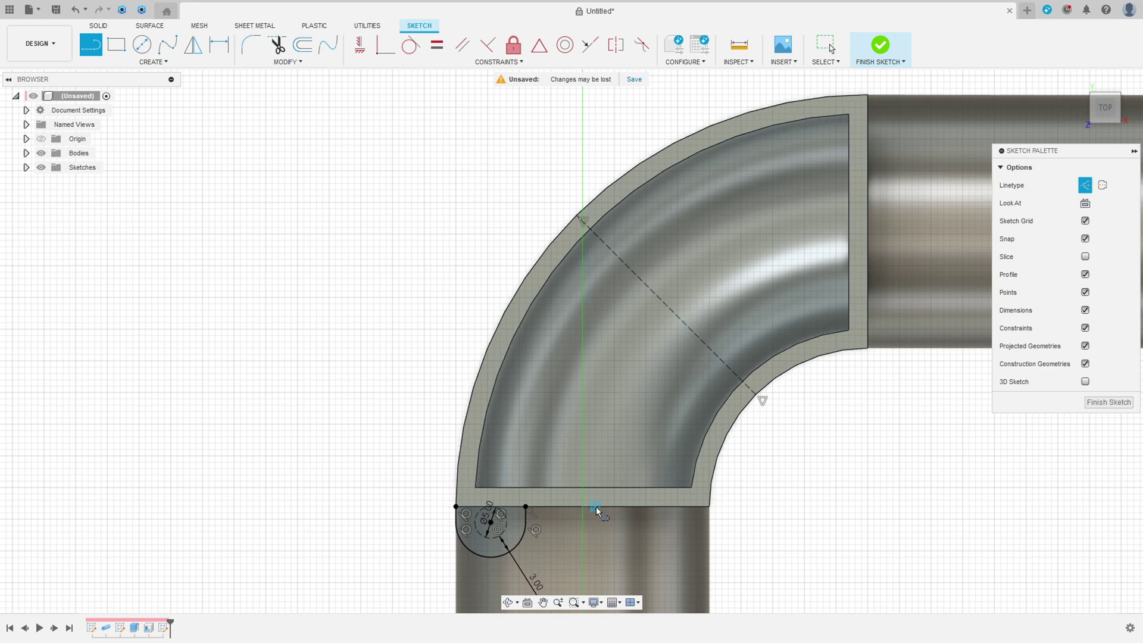
# Add a driven 45° angle dimension between the diagonal and the box's bottom edge
pyautogui.press('d')
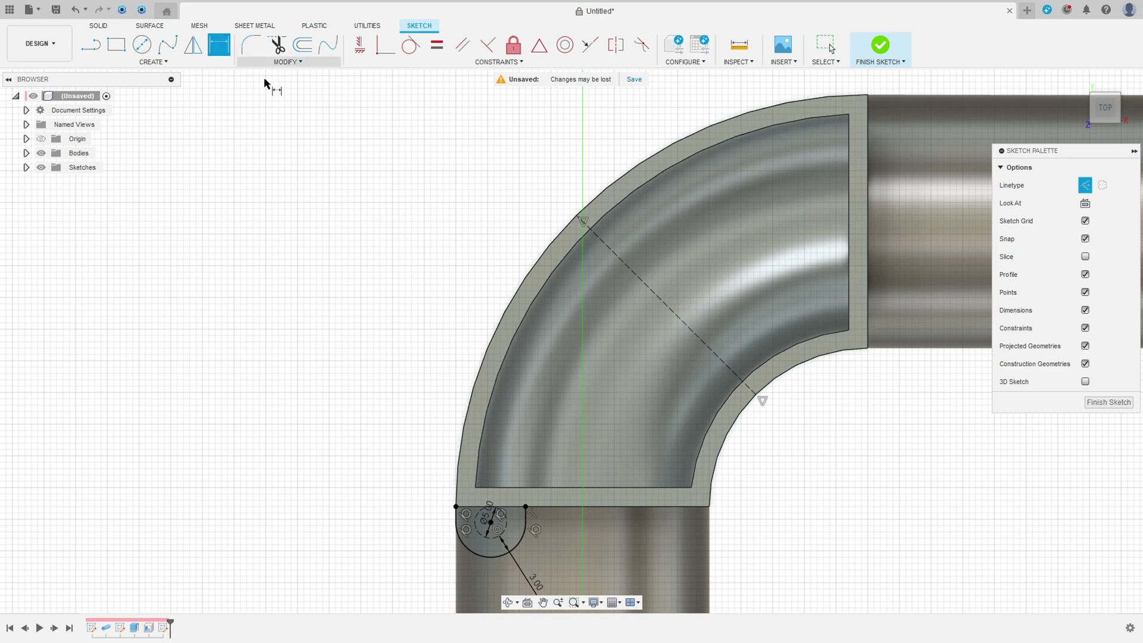
pyautogui.click(703, 348)
pyautogui.click(624, 507)
pyautogui.click(606, 415)
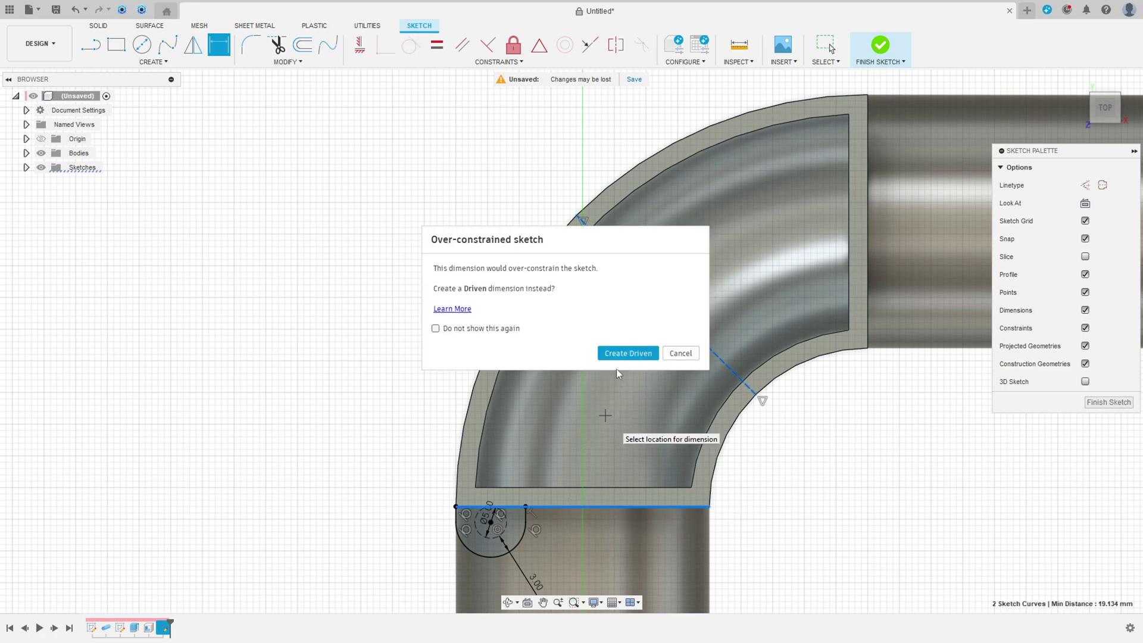
pyautogui.click(626, 354)
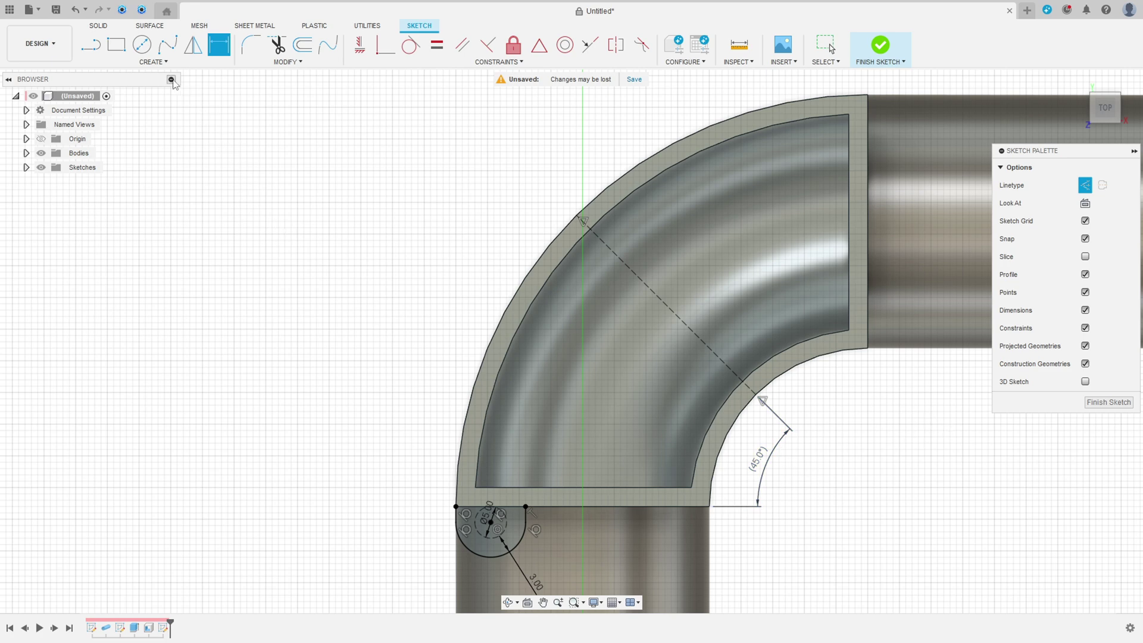
pyautogui.click(193, 46)
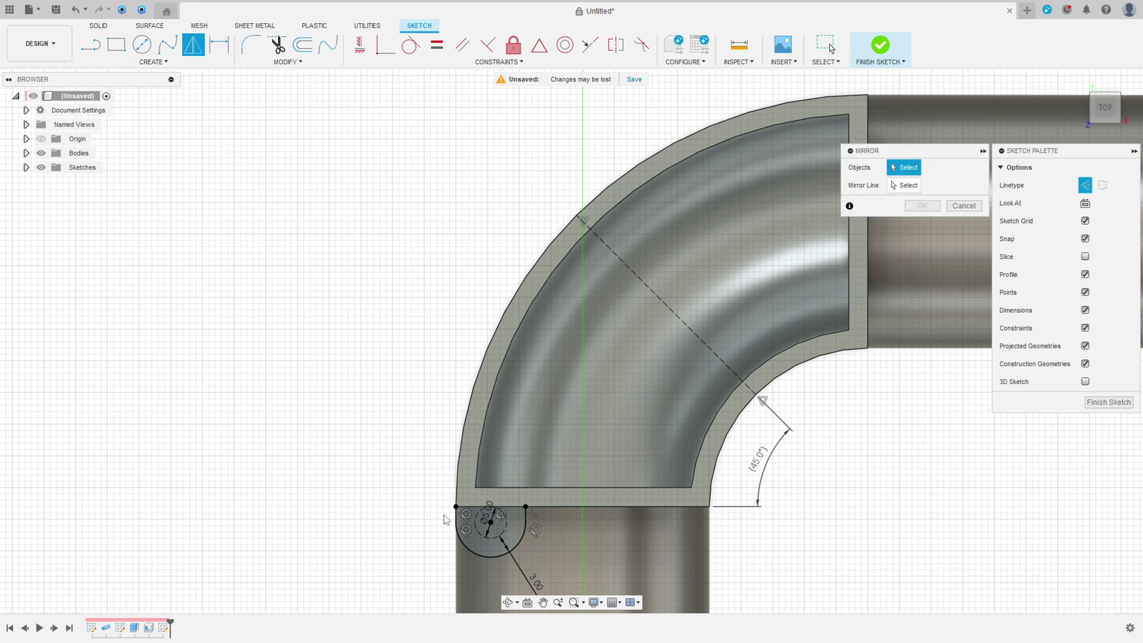
# Mirror the boss tab curves and circle across the dashed diagonal onto the top-right rim
pyautogui.click(456, 527)
pyautogui.click(466, 547)
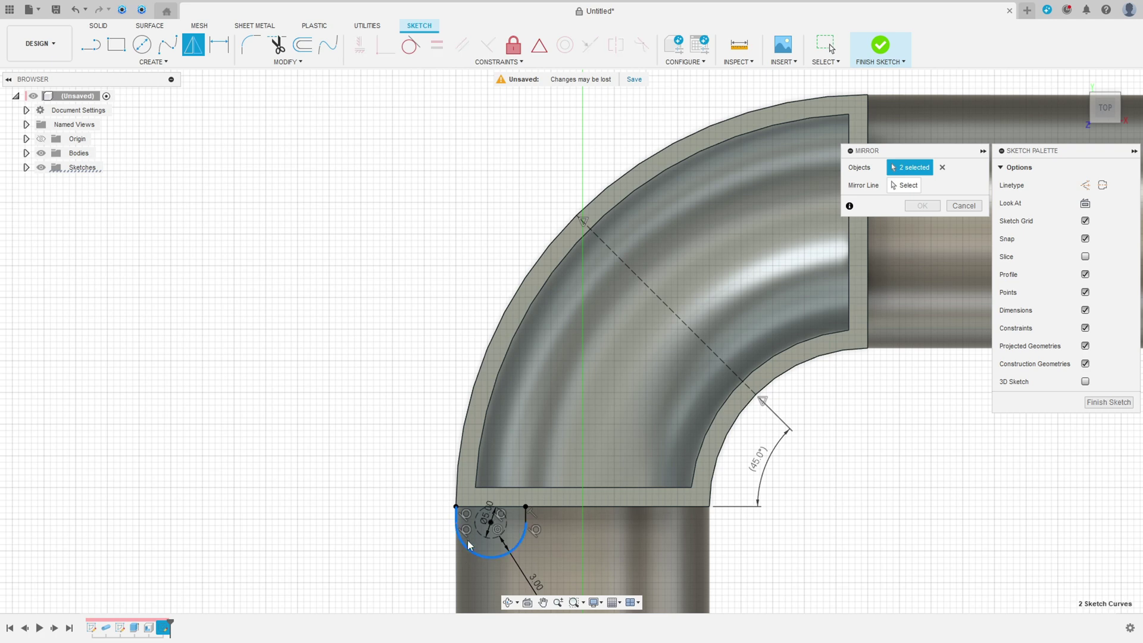
pyautogui.click(526, 515)
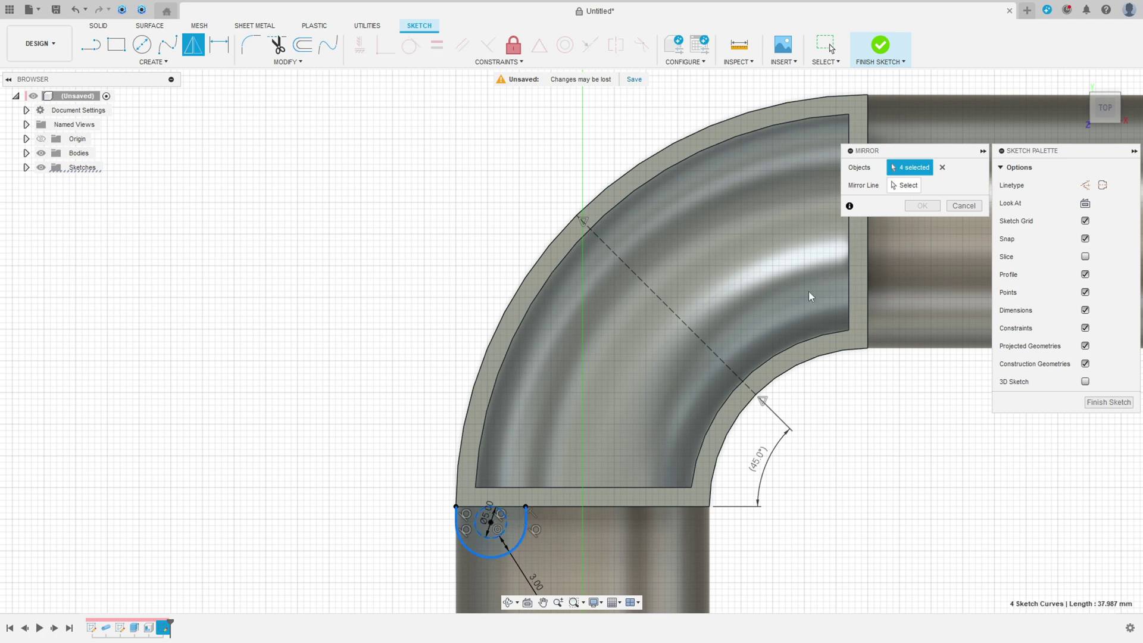
pyautogui.click(905, 185)
pyautogui.click(630, 271)
pyautogui.moveTo(806, 327); pyautogui.dragTo(640, 330, button='middle')
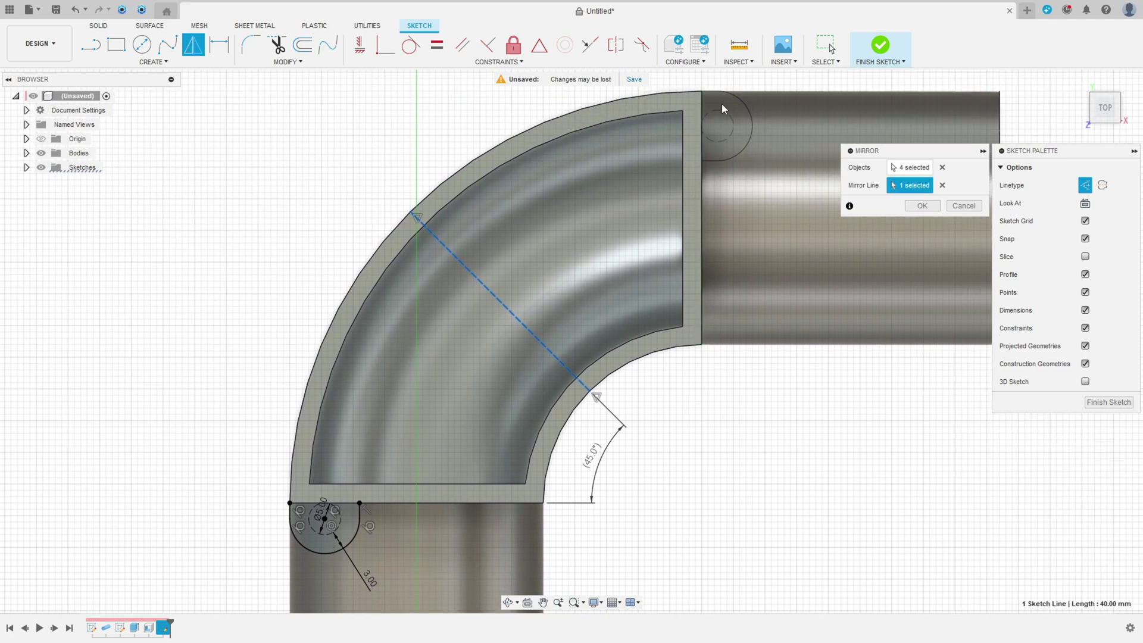
pyautogui.click(922, 206)
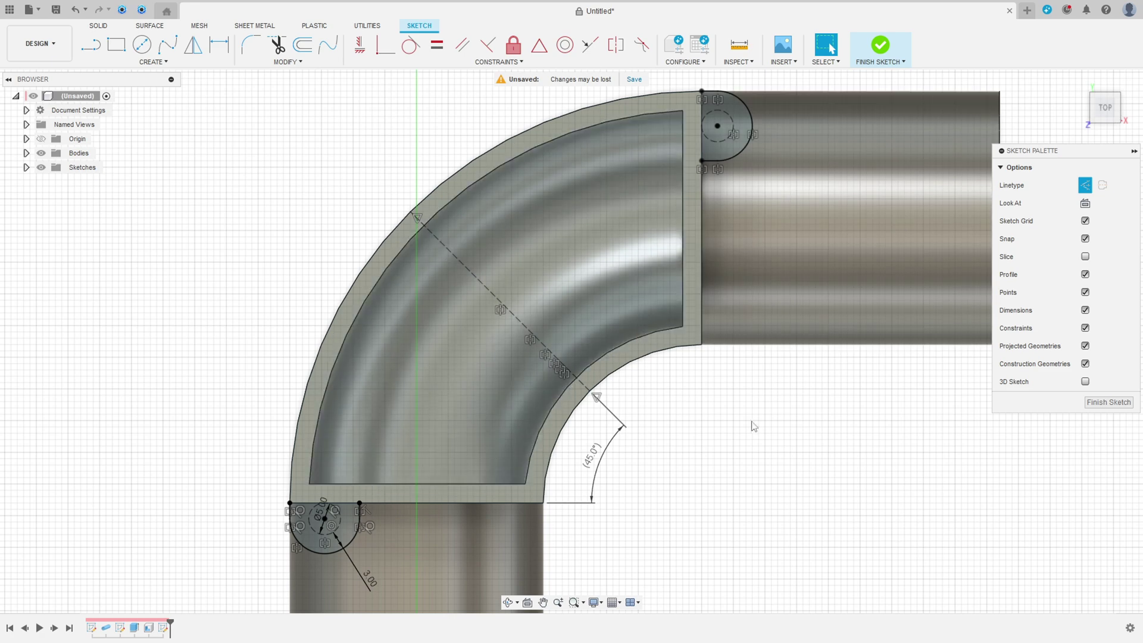
# Finish the sketch and extrude the left boss to the left pipe's adjacent faces, joined
pyautogui.click(883, 49)
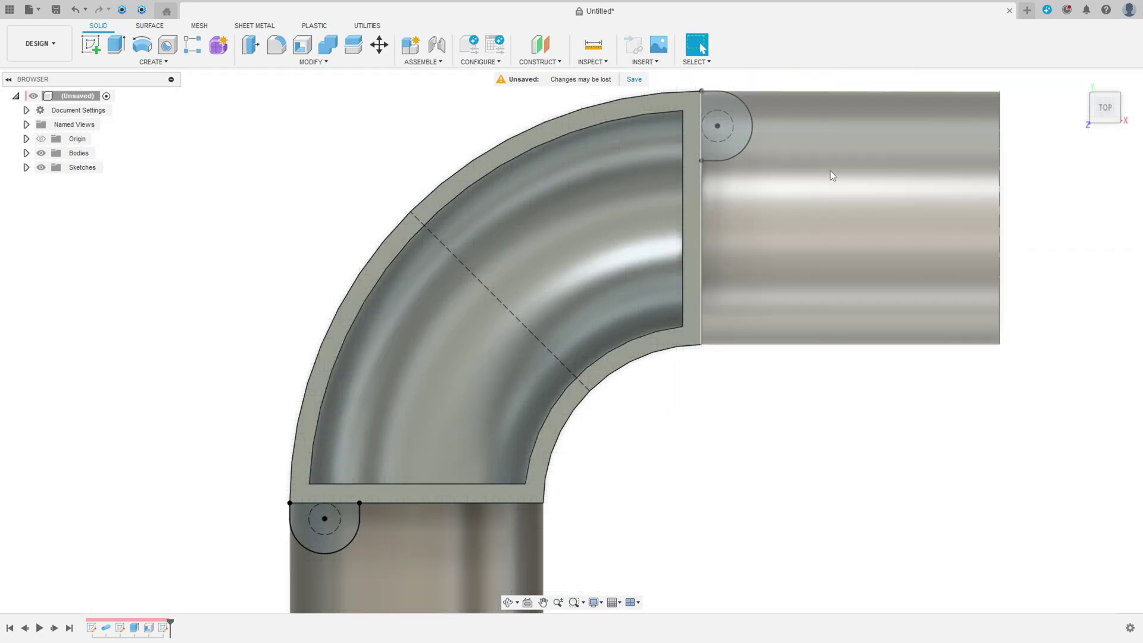
pyautogui.click(1080, 82)
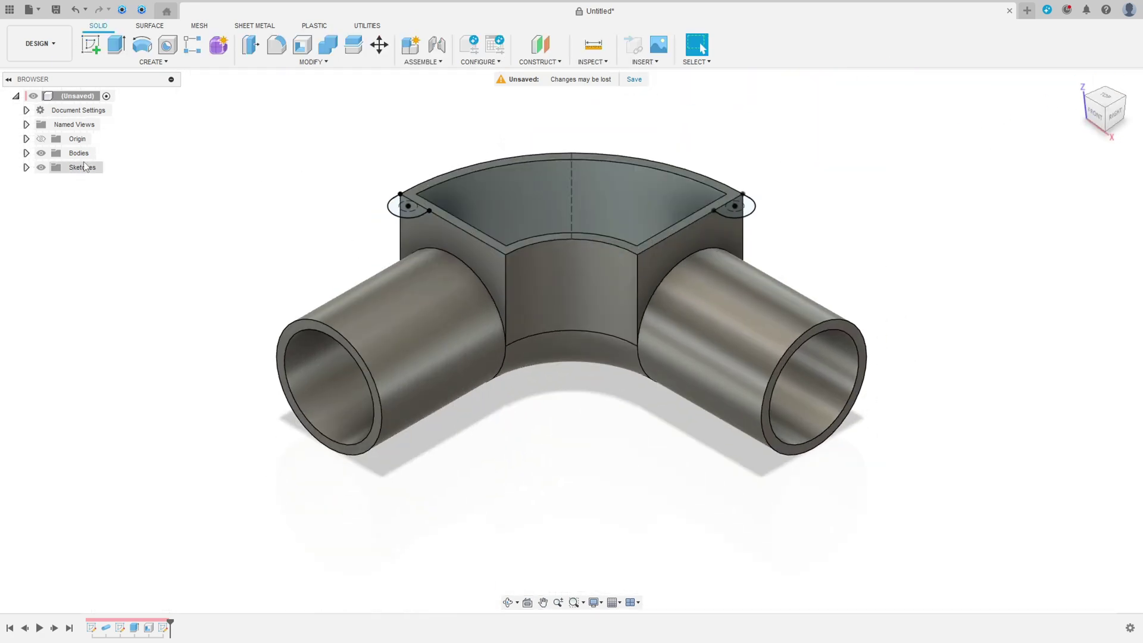
pyautogui.click(117, 42)
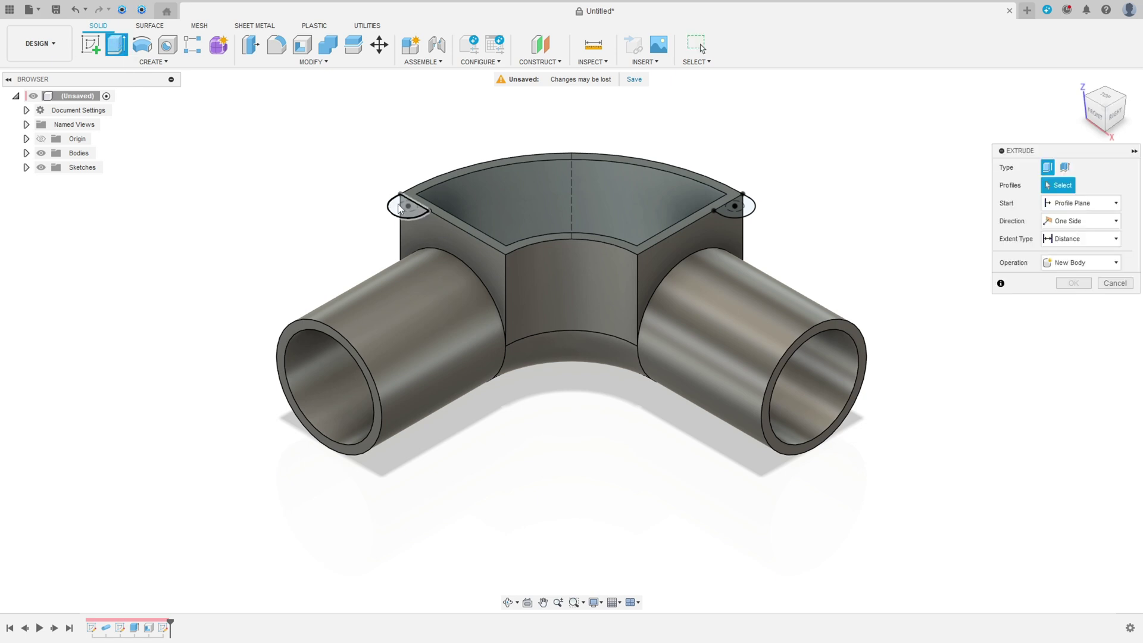
pyautogui.click(401, 208)
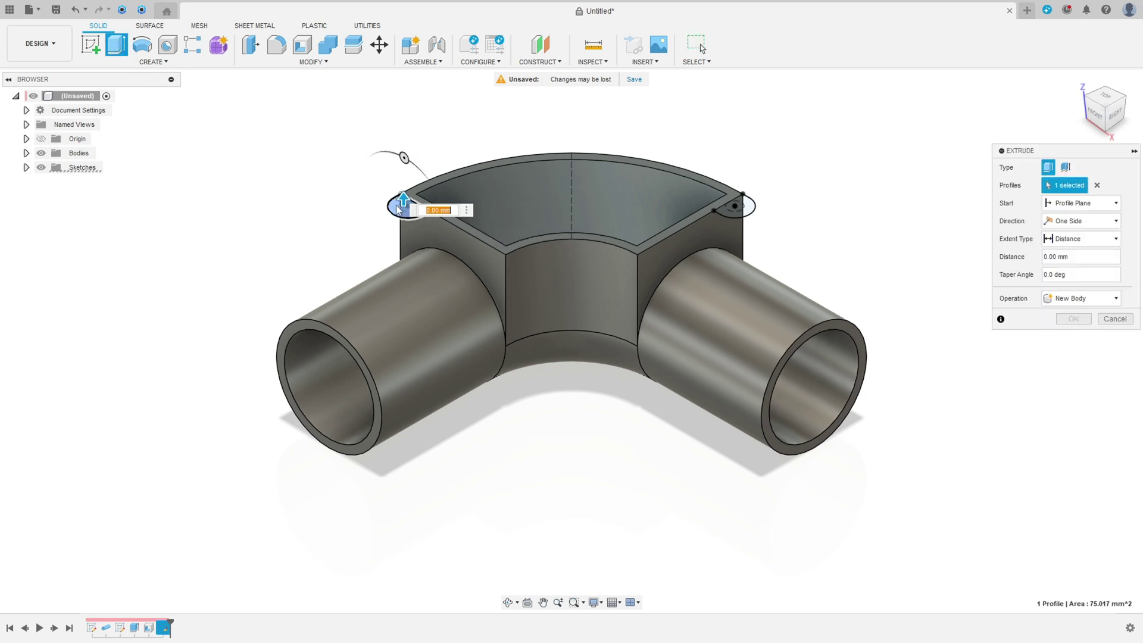
pyautogui.click(1081, 244)
pyautogui.click(1072, 266)
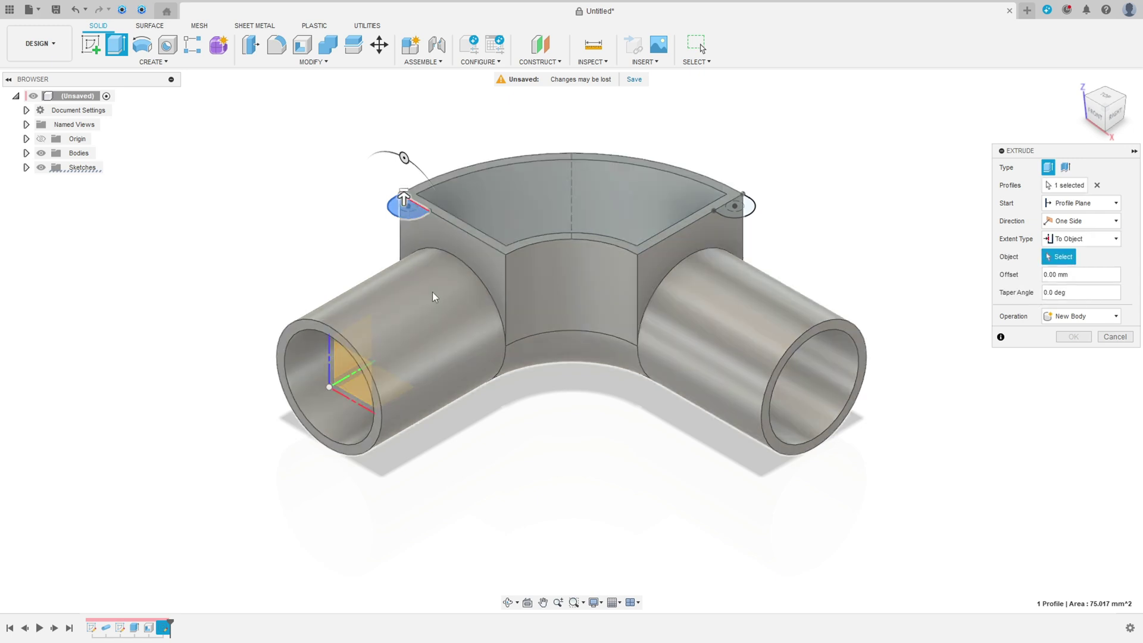
pyautogui.click(398, 296)
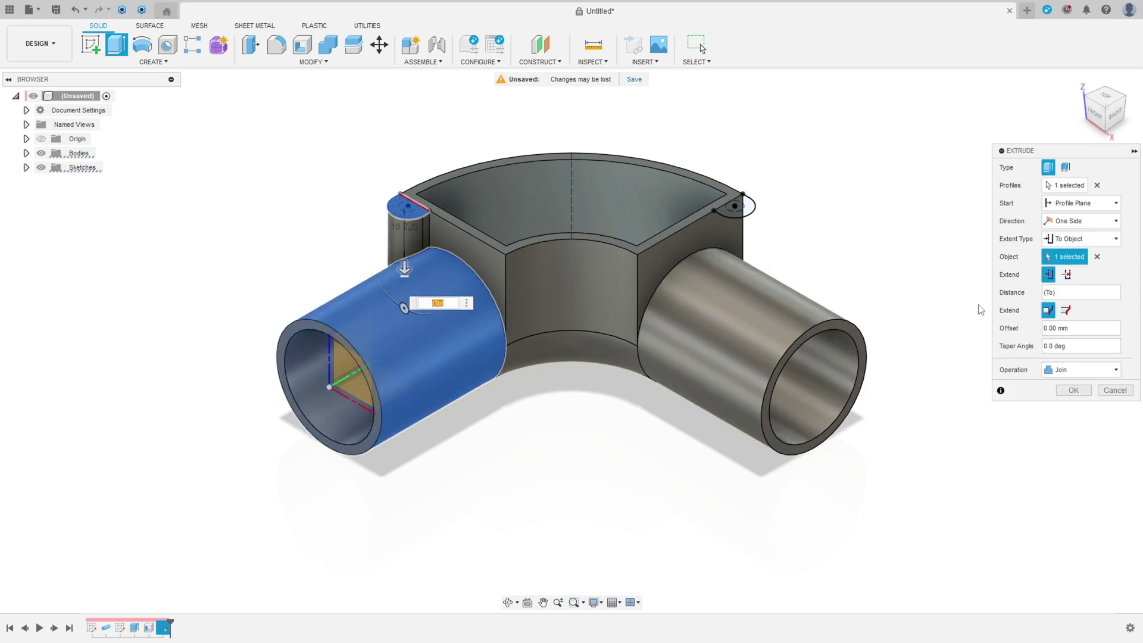
pyautogui.click(1067, 311)
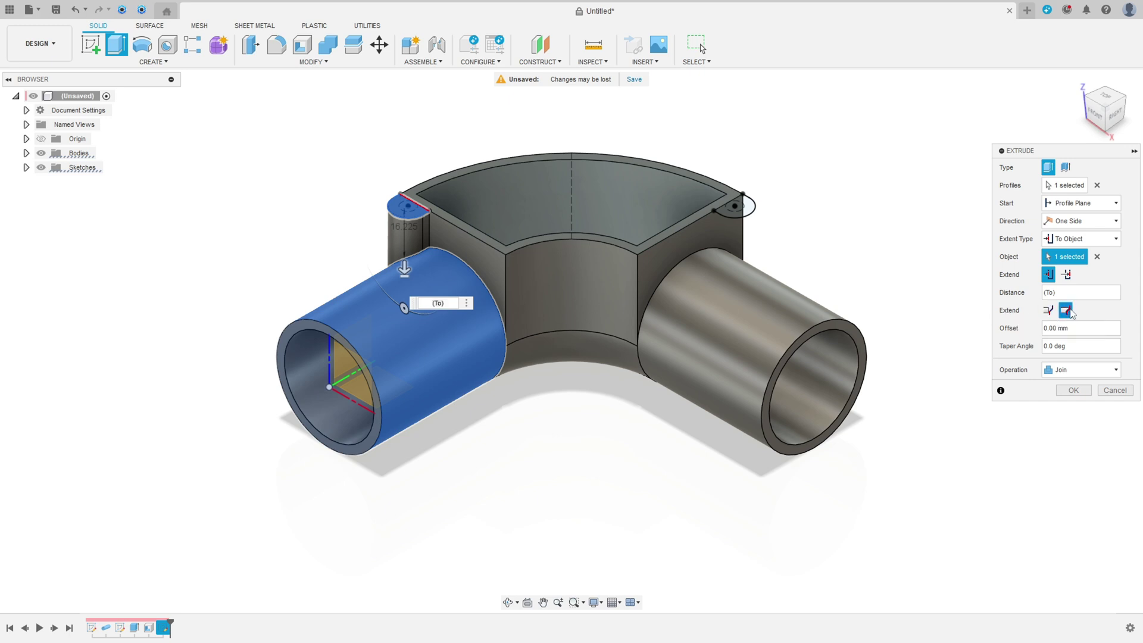
pyautogui.click(1074, 389)
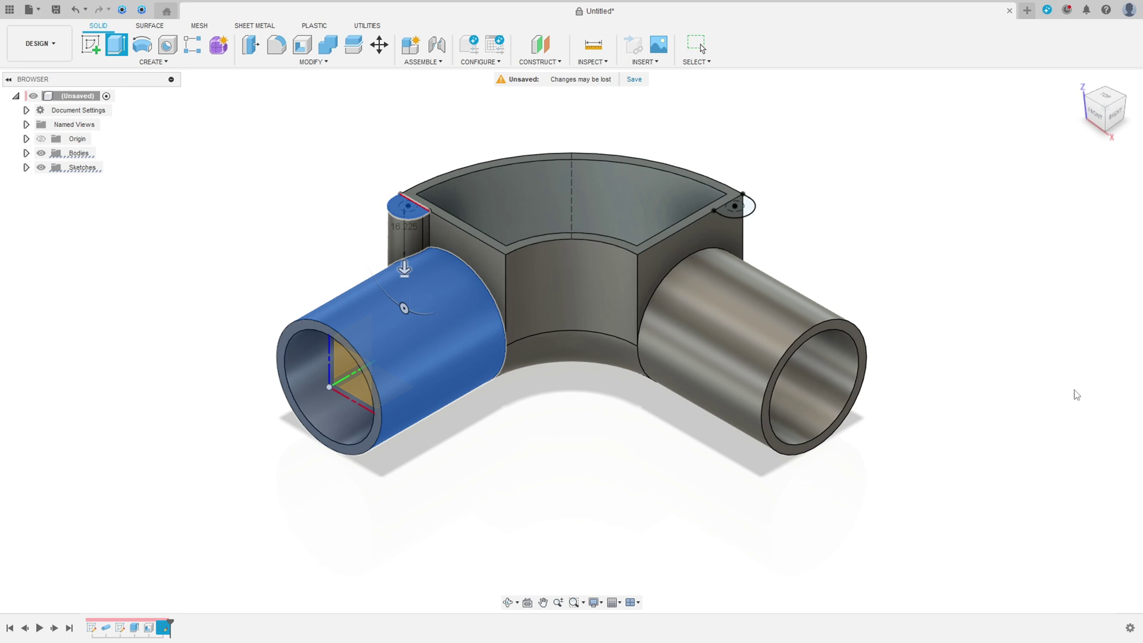
# Make Sketch3 visible so the right boss profile can be selected
pyautogui.keyDown('shift'); pyautogui.moveTo(584, 383); pyautogui.dragTo(363, 326, button='middle'); pyautogui.keyUp('shift')
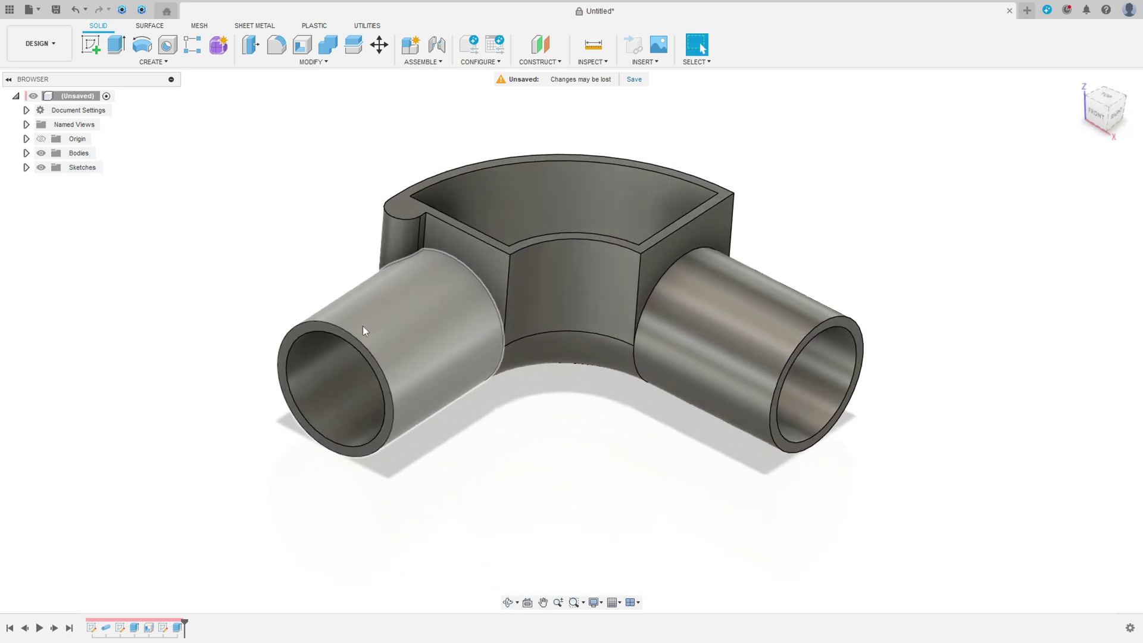
pyautogui.click(26, 167)
pyautogui.click(52, 210)
# Extrude the right boss to the right pipe's adjacent faces, joined, then inspect both bosses
pyautogui.click(113, 46)
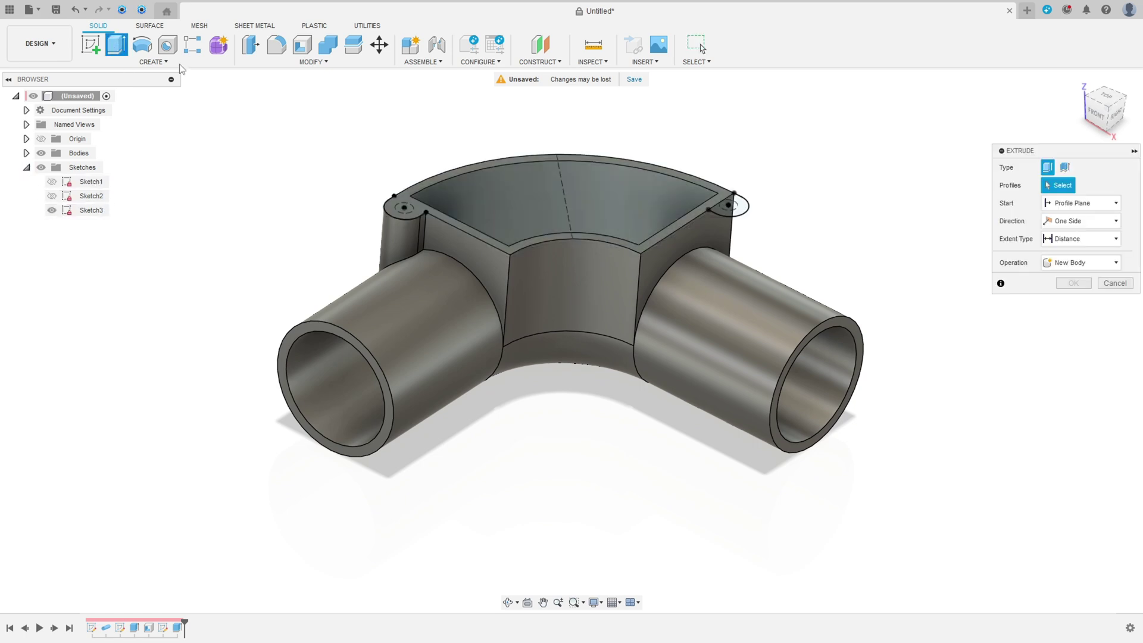
pyautogui.click(731, 206)
pyautogui.click(1076, 239)
pyautogui.press('Escape')
pyautogui.press('Down')
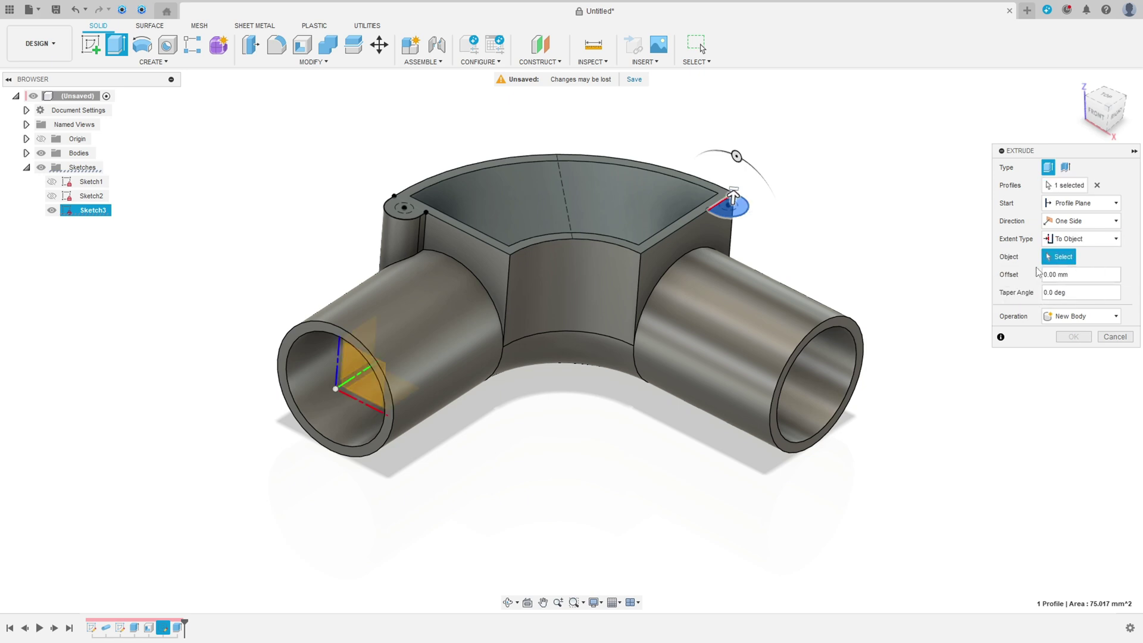
pyautogui.click(770, 314)
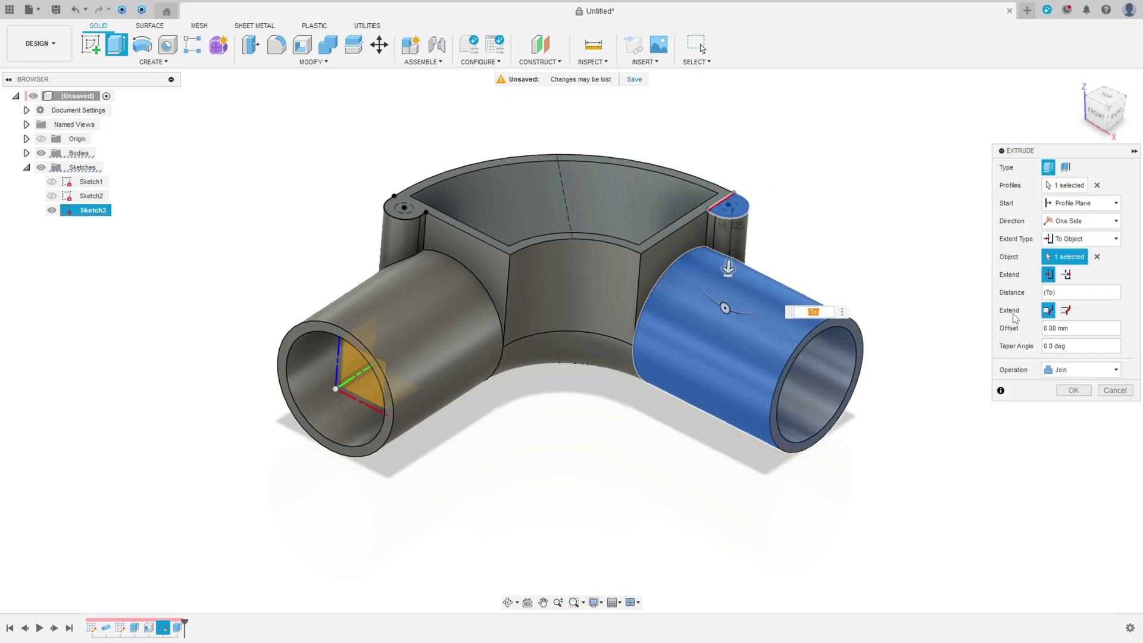
pyautogui.click(1066, 310)
pyautogui.click(1073, 390)
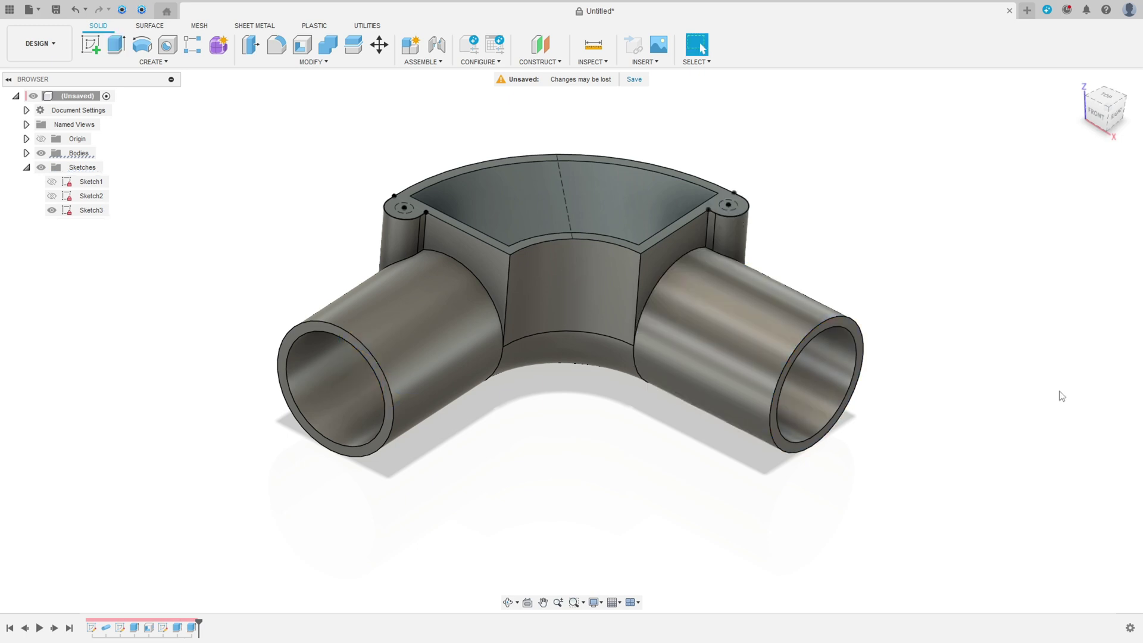
pyautogui.keyDown('shift'); pyautogui.moveTo(988, 396); pyautogui.dragTo(543, 289, button='middle'); pyautogui.keyUp('shift')
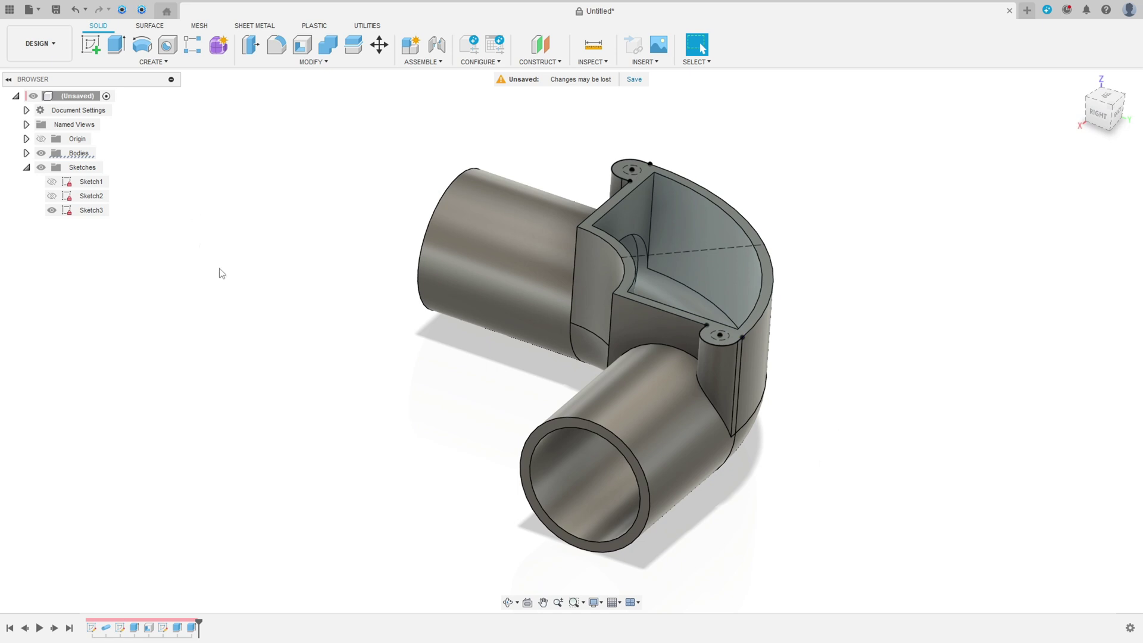
pyautogui.keyDown('shift'); pyautogui.moveTo(230, 274); pyautogui.dragTo(520, 244, button='middle'); pyautogui.keyUp('shift')
pyautogui.click(1079, 84)
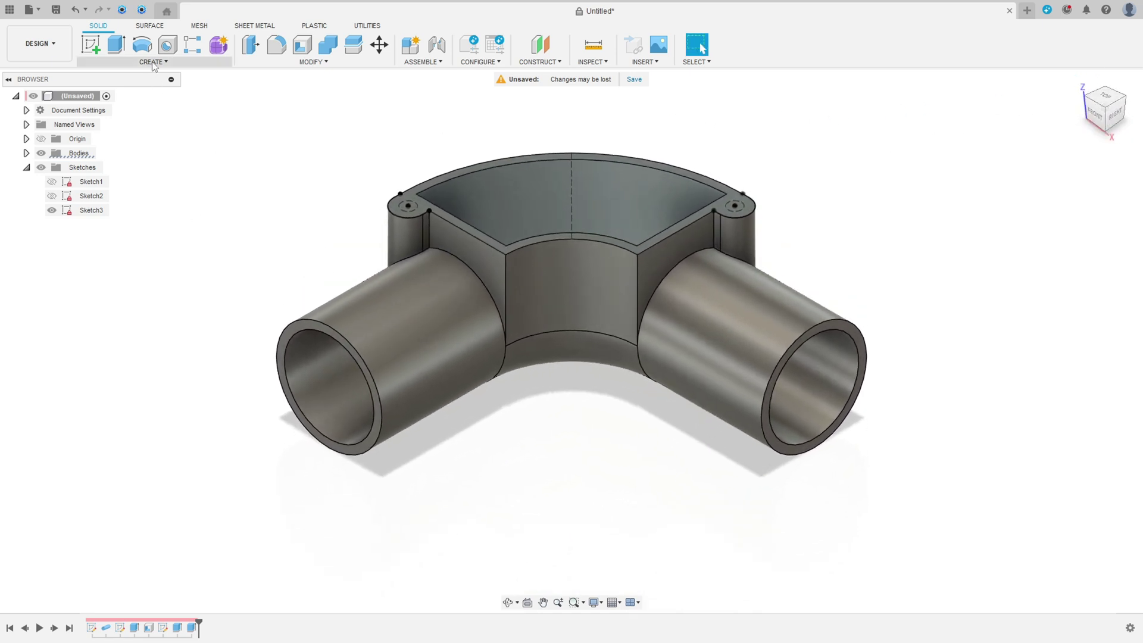
# Add a sketch-placed hole at the right and left boss centres: 5 mm diameter, 12 mm deep, 100° point
pyautogui.click(168, 46)
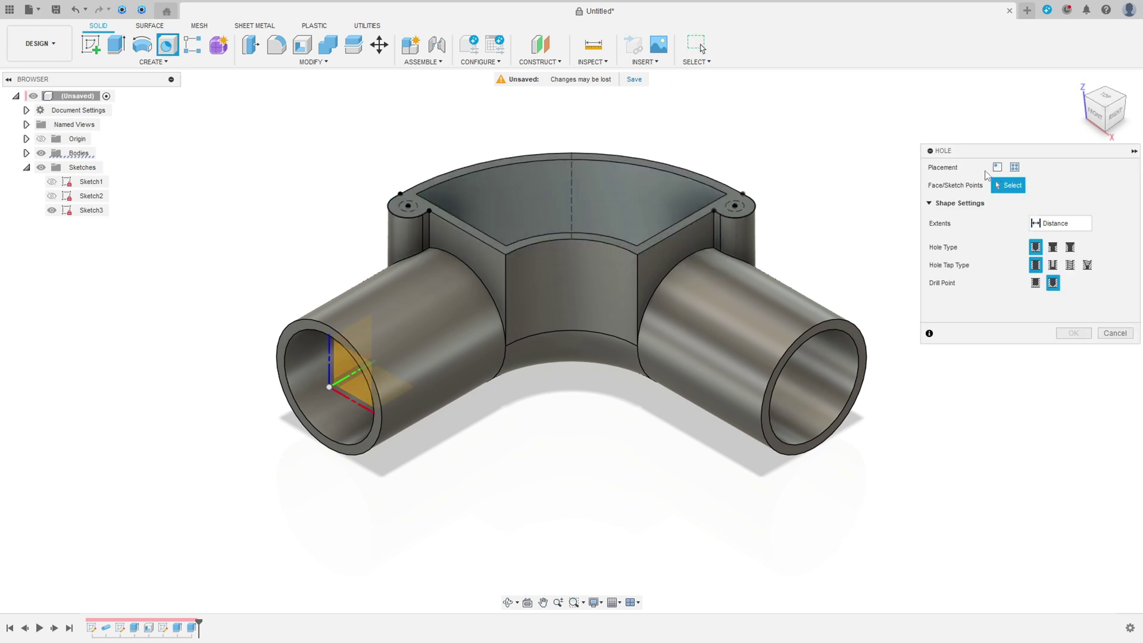
pyautogui.click(1015, 168)
pyautogui.click(735, 206)
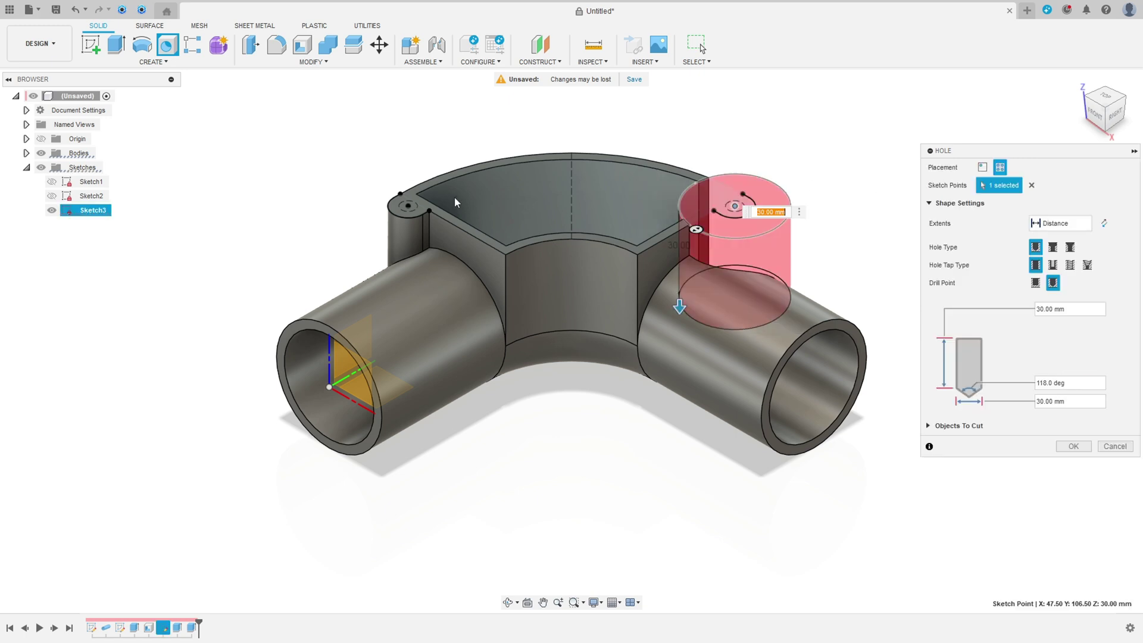
pyautogui.click(408, 206)
pyautogui.click(1039, 310)
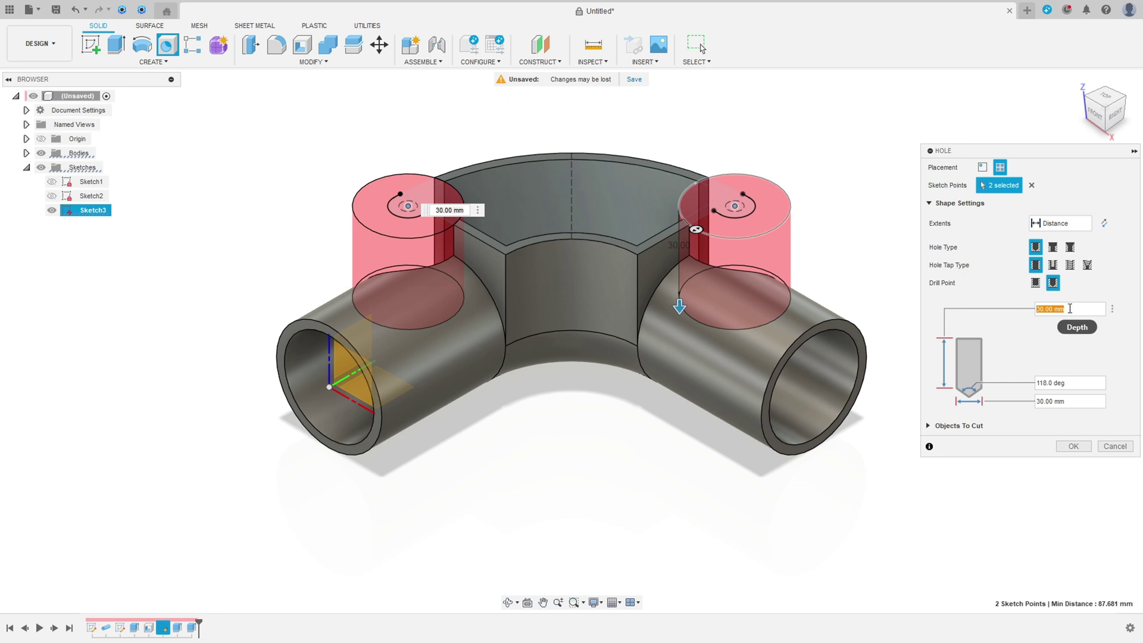
pyautogui.write('12')
pyautogui.click(1039, 384)
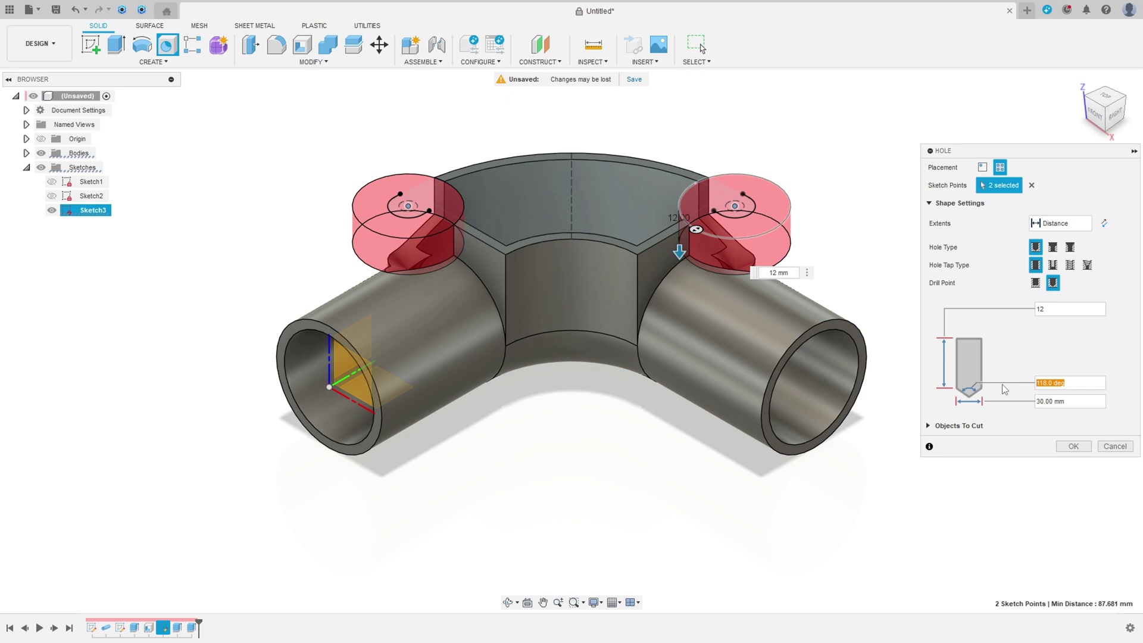
pyautogui.write('100')
pyautogui.moveTo(1075, 400); pyautogui.dragTo(1023, 402)
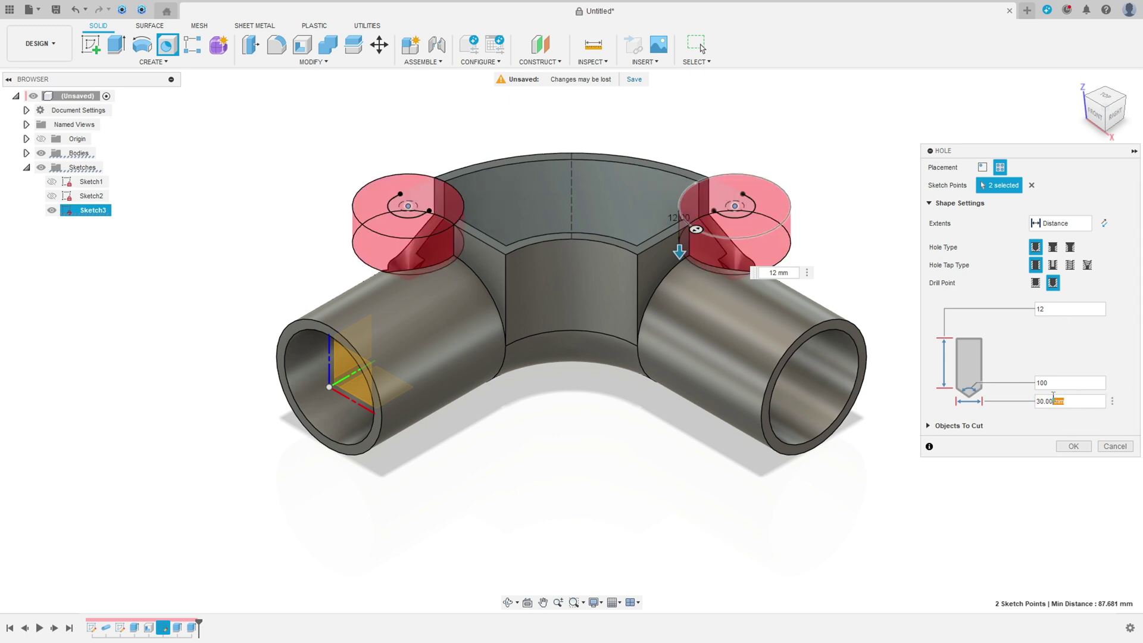
pyautogui.write('5')
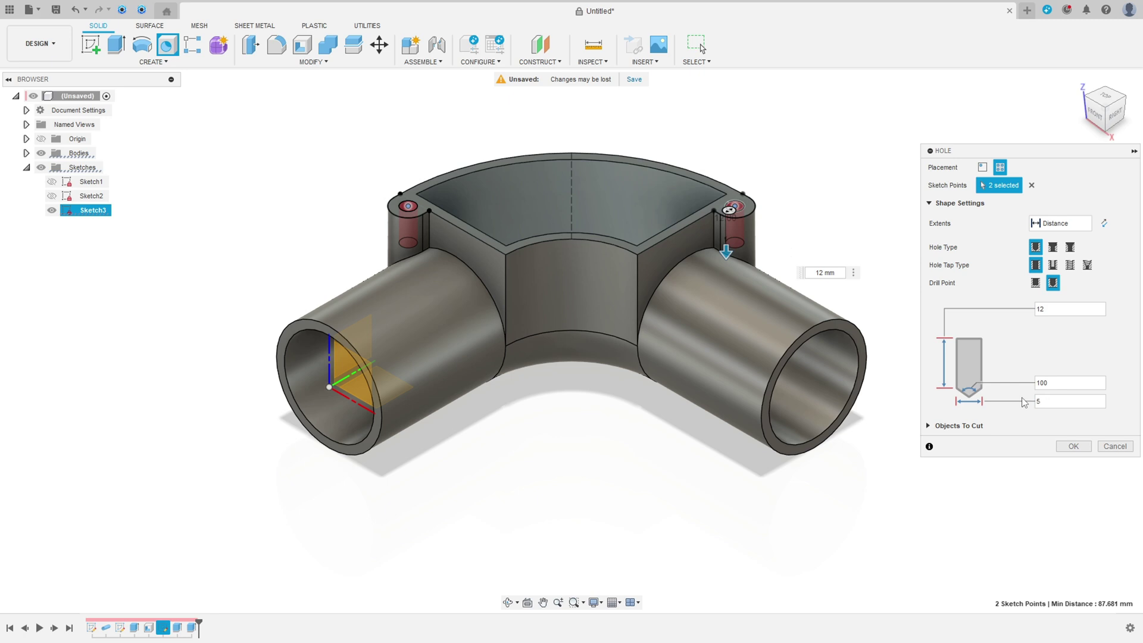
pyautogui.click(1068, 444)
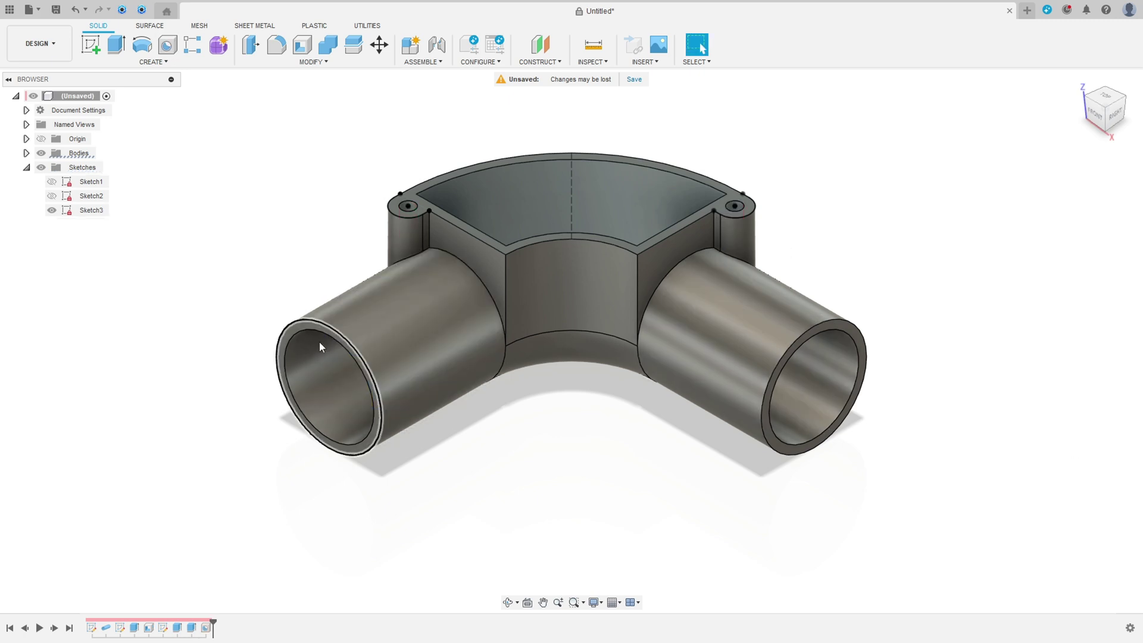